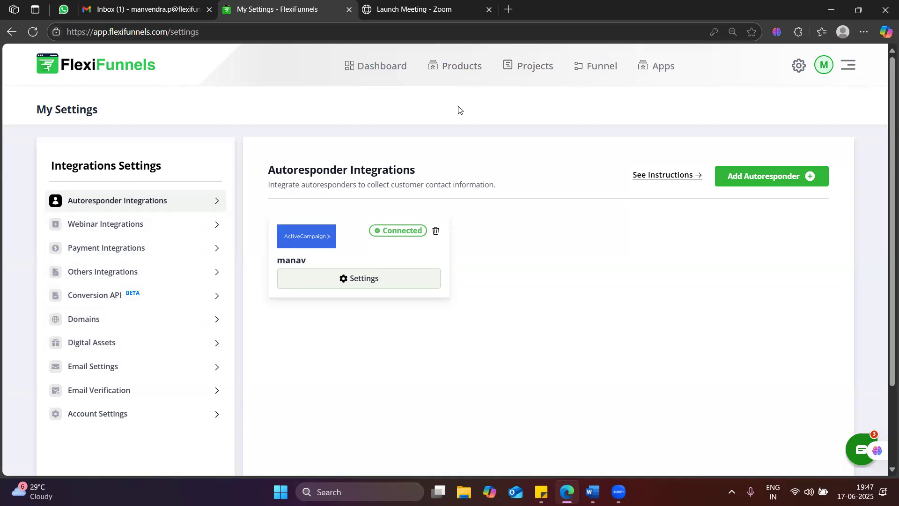
Create a new project named "webhook" with the Custom Funnel project type.
{"action": "left_click", "coordinate": [370, 66]}
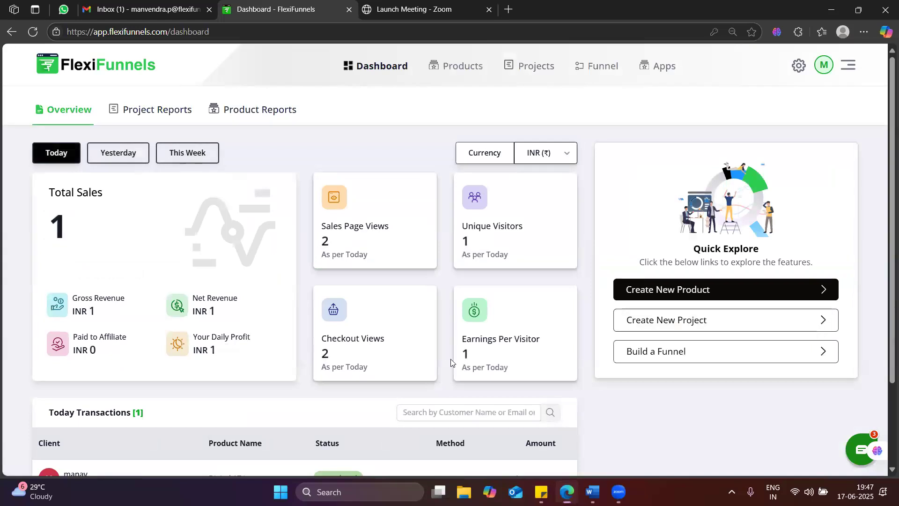
{"action": "left_click", "coordinate": [534, 66]}
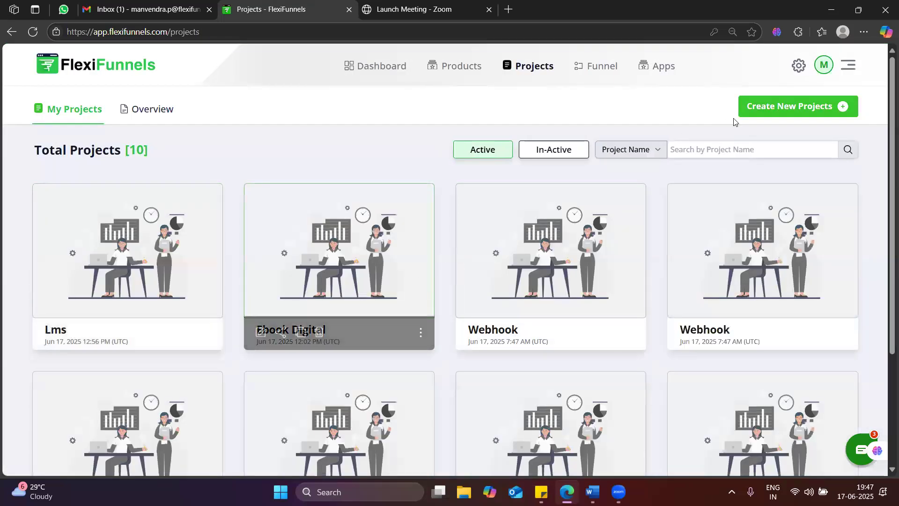
{"action": "left_click", "coordinate": [763, 111]}
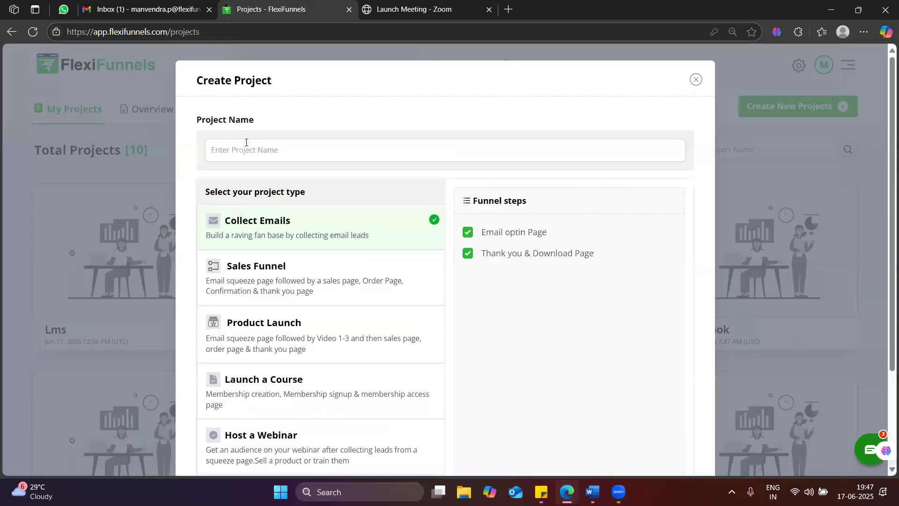
{"action": "left_click", "coordinate": [247, 144]}
{"action": "type", "text": "webhook"}
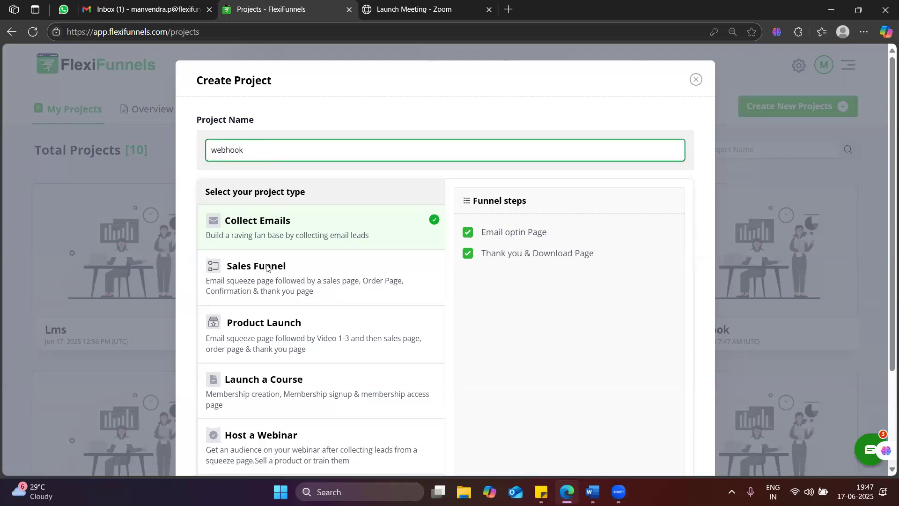
{"action": "scroll", "coordinate": [240, 433], "scroll_direction": "down", "scroll_amount": 3}
{"action": "left_click", "coordinate": [282, 364]}
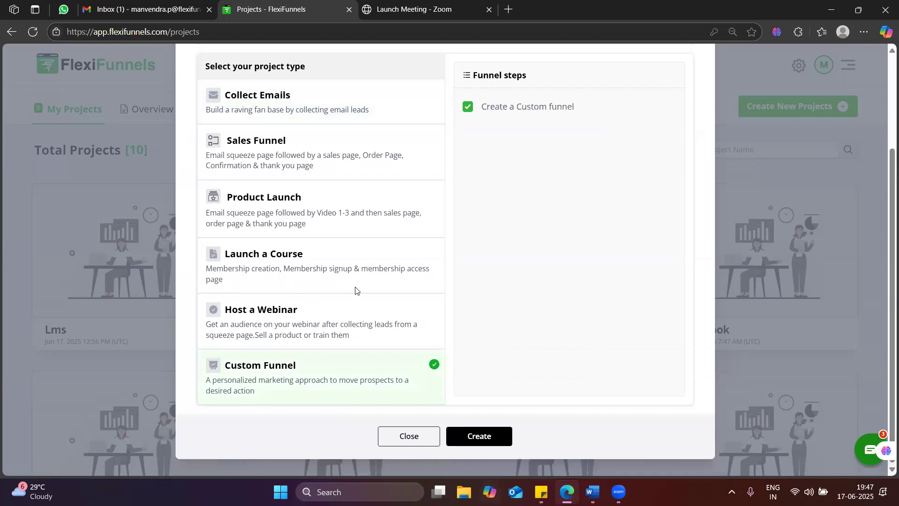
{"action": "left_click", "coordinate": [499, 437]}
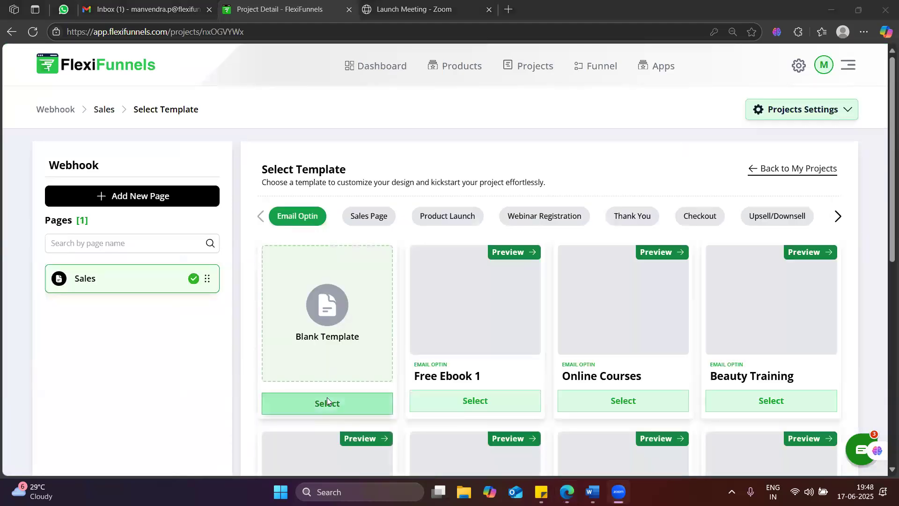
Apply the blank template to the Sales page and add a form with First Name and Email ID fields in its editor.
{"action": "left_click", "coordinate": [327, 401]}
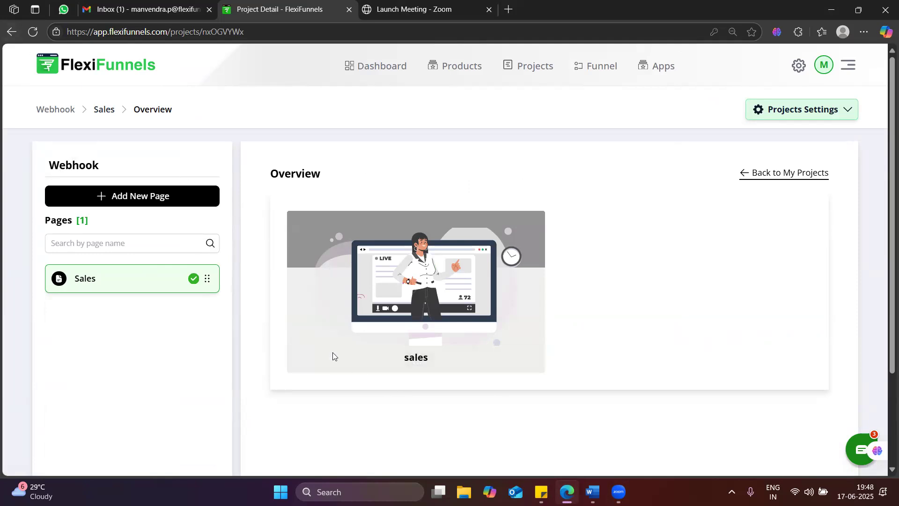
{"action": "left_click", "coordinate": [304, 360]}
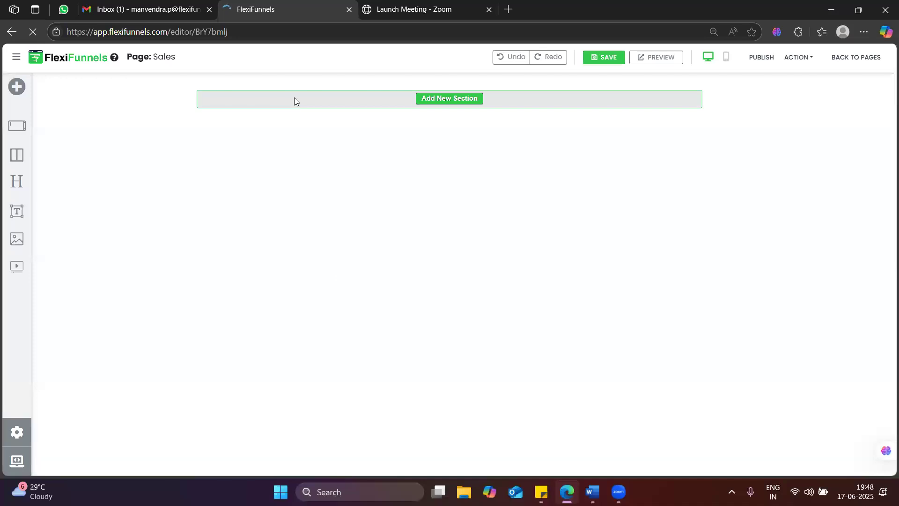
{"action": "left_click", "coordinate": [17, 86]}
{"action": "left_click", "coordinate": [128, 92]}
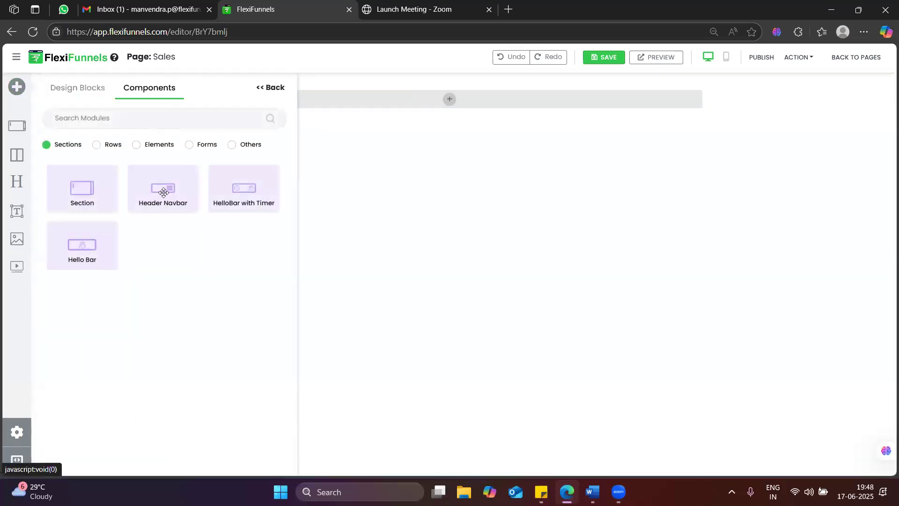
{"action": "left_click", "coordinate": [194, 145]}
{"action": "left_click_drag", "start_coordinate": [82, 187], "coordinate": [303, 97]}
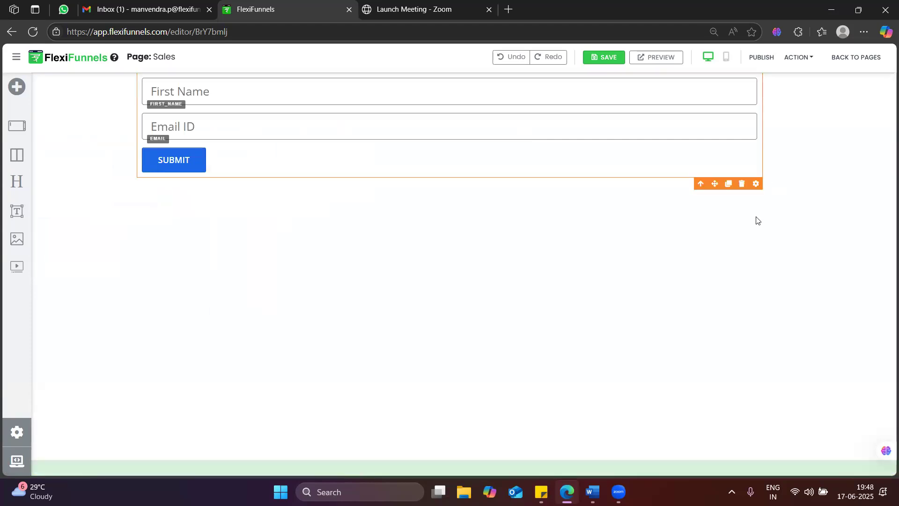
Add a Phone Number input field to the form in its advanced settings.
{"action": "left_click", "coordinate": [756, 184]}
{"action": "left_click", "coordinate": [791, 111]}
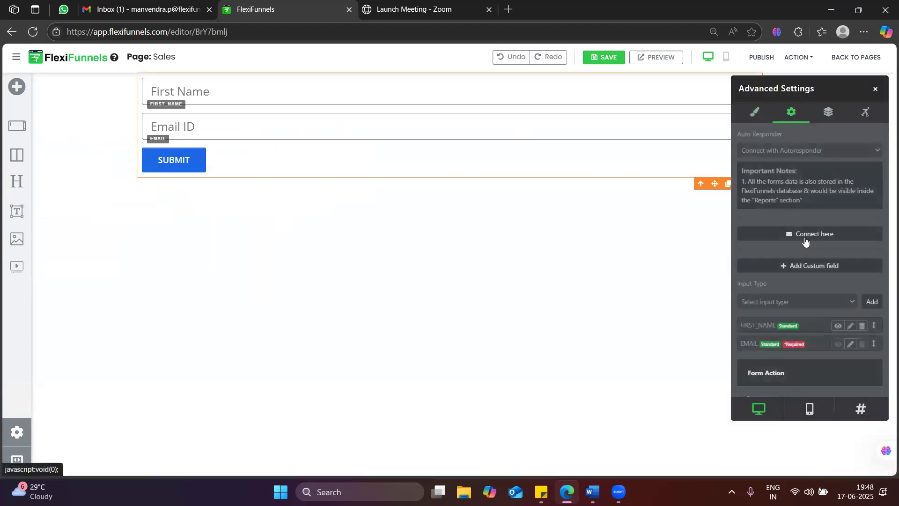
{"action": "left_click", "coordinate": [840, 300]}
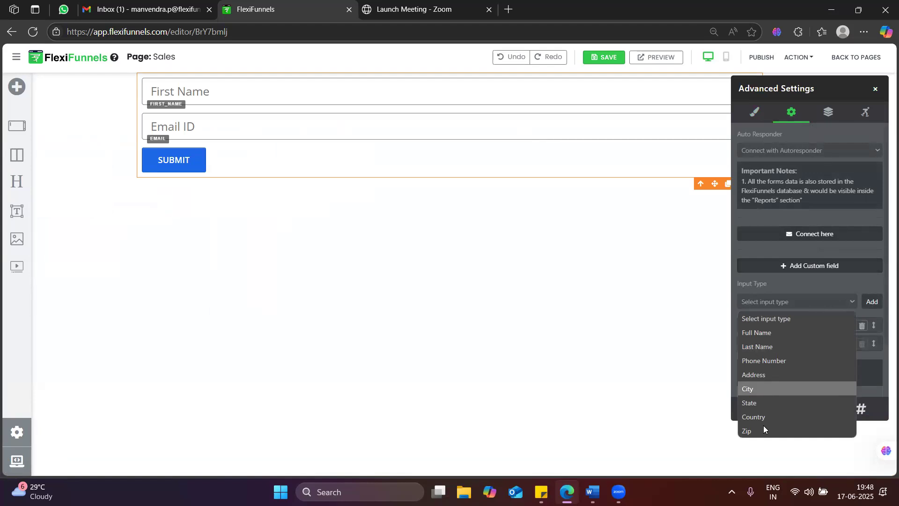
{"action": "left_click", "coordinate": [763, 361]}
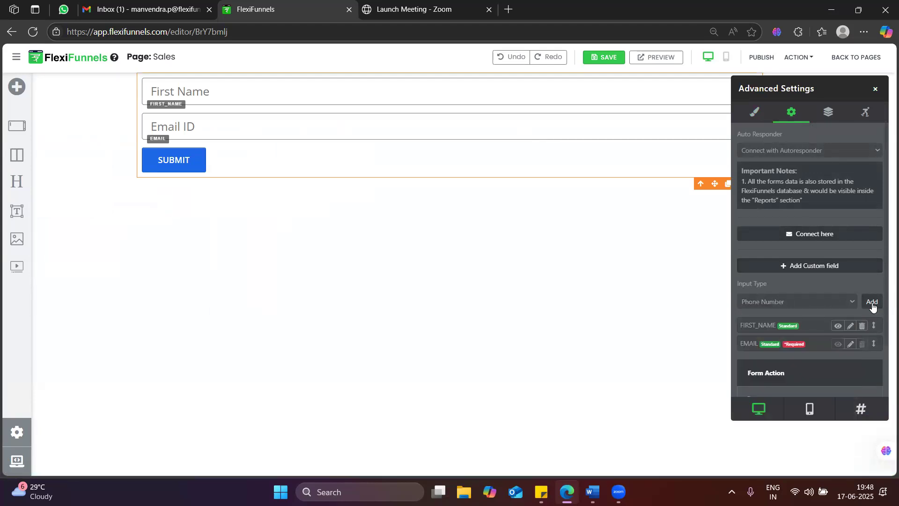
{"action": "left_click", "coordinate": [872, 302]}
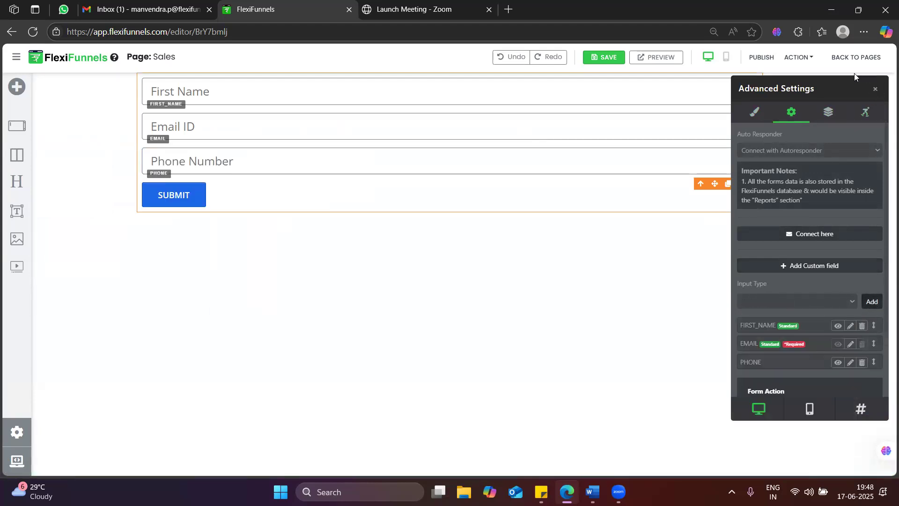
{"action": "left_click", "coordinate": [875, 89]}
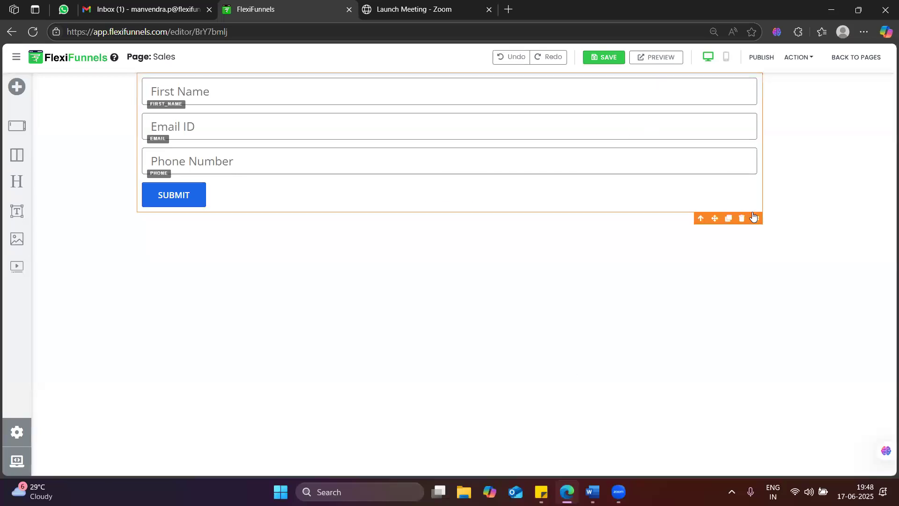
Open the form's autoresponder integrations and show the Webhook name and URL settings.
{"action": "left_click", "coordinate": [755, 218]}
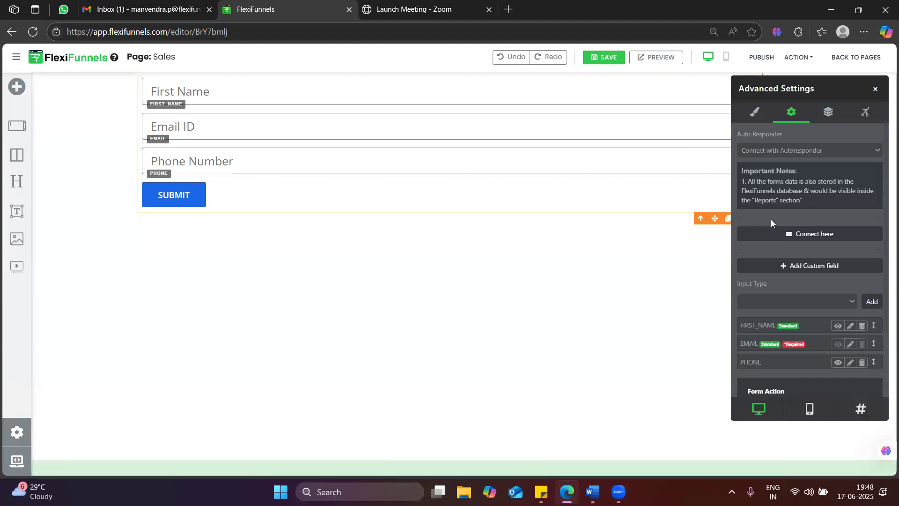
{"action": "left_click", "coordinate": [875, 90]}
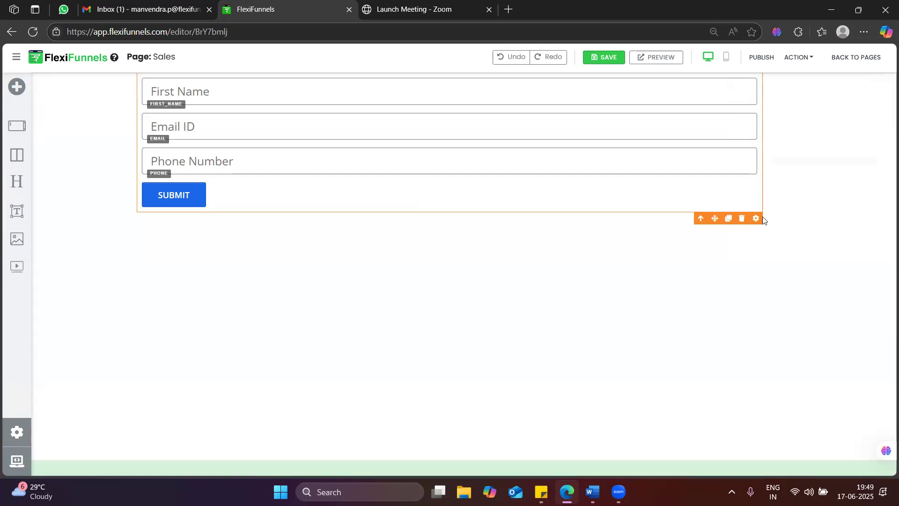
{"action": "left_click", "coordinate": [756, 219]}
{"action": "left_click", "coordinate": [799, 234]}
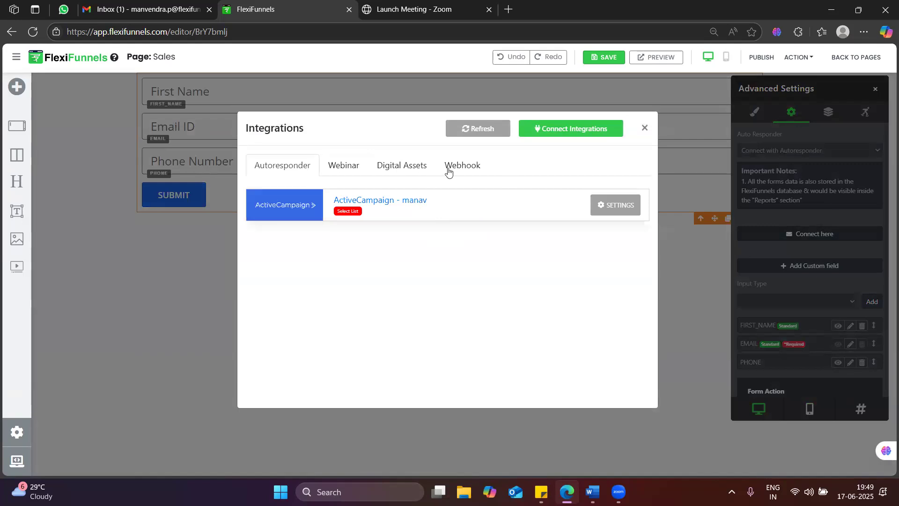
{"action": "left_click", "coordinate": [448, 174]}
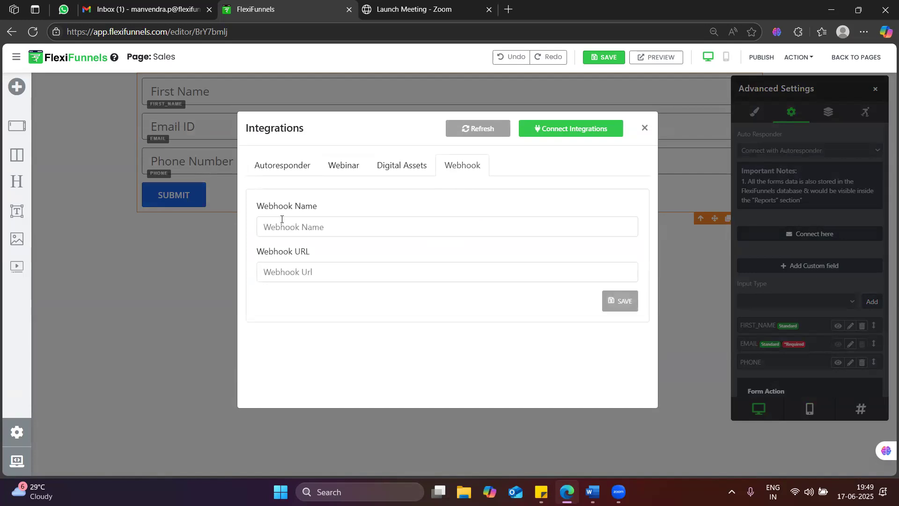
Switch to Google Sheets from the Gmail account and create a blank spreadsheet.
{"action": "left_click", "coordinate": [509, 8]}
{"action": "key", "text": "ctrl+2"}
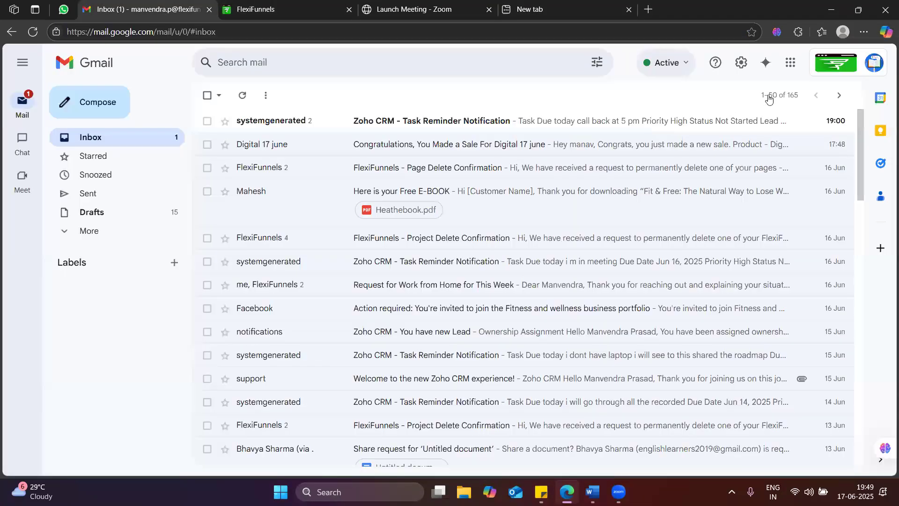
{"action": "left_click", "coordinate": [790, 62]}
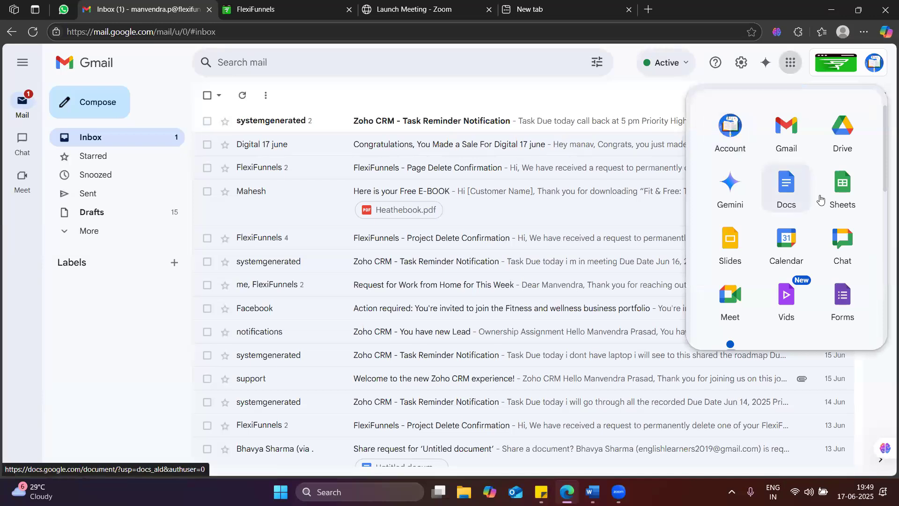
{"action": "left_click", "coordinate": [842, 190]}
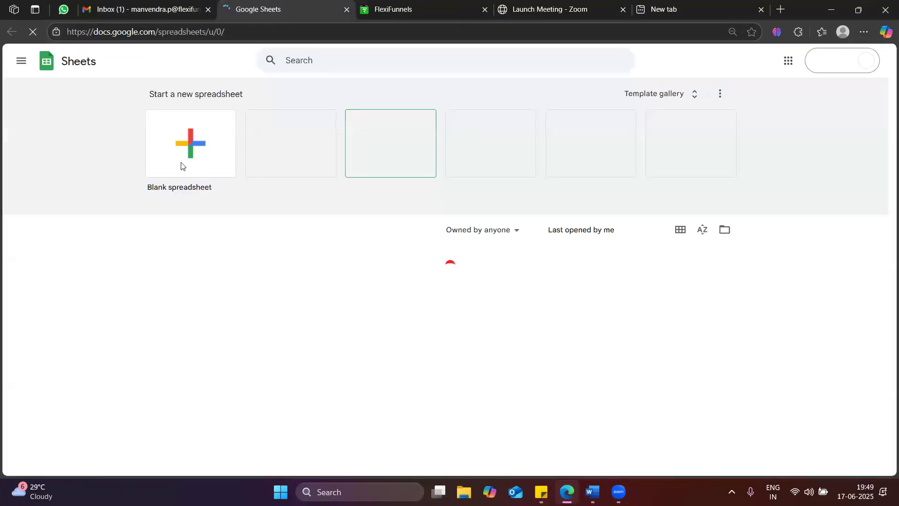
{"action": "left_click", "coordinate": [211, 160]}
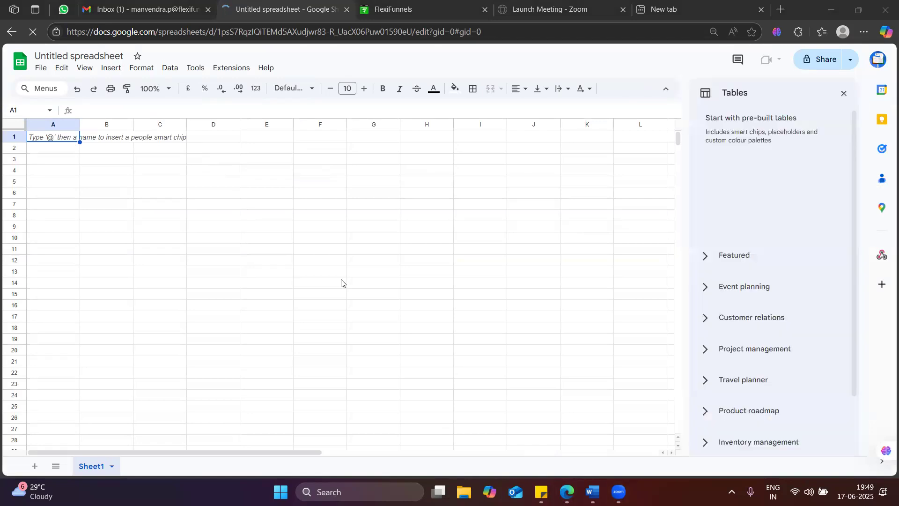
Dismiss the pre-built table suggestions and view the prerequisites of the Webhooks for Sheets add-on.
{"action": "left_click", "coordinate": [845, 94]}
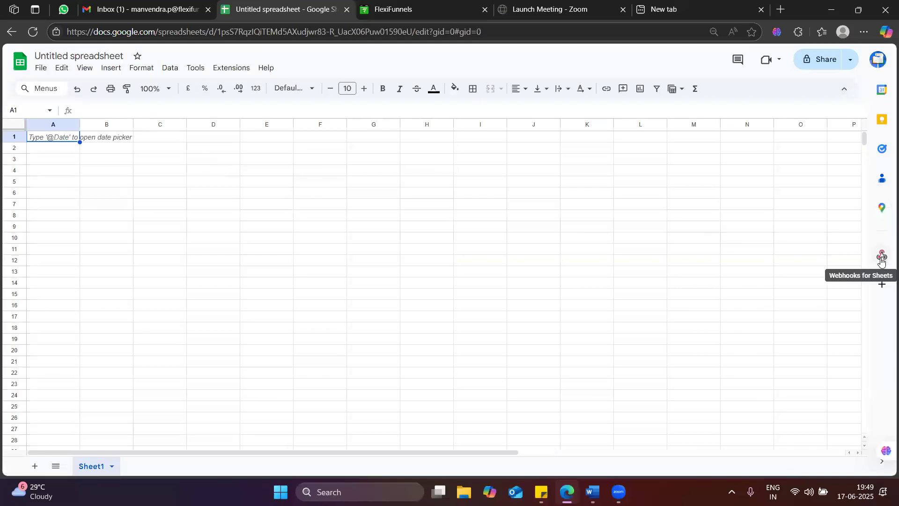
{"action": "left_click", "coordinate": [880, 258]}
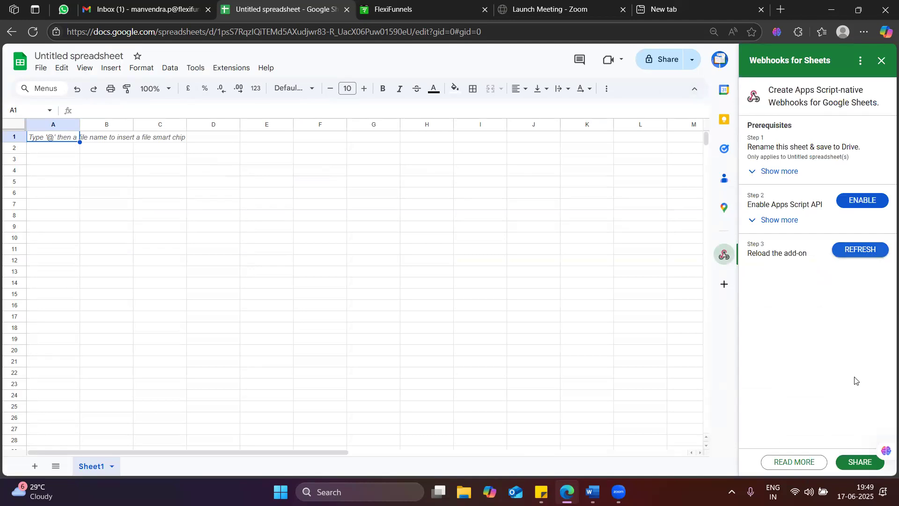
{"action": "left_click", "coordinate": [880, 62]}
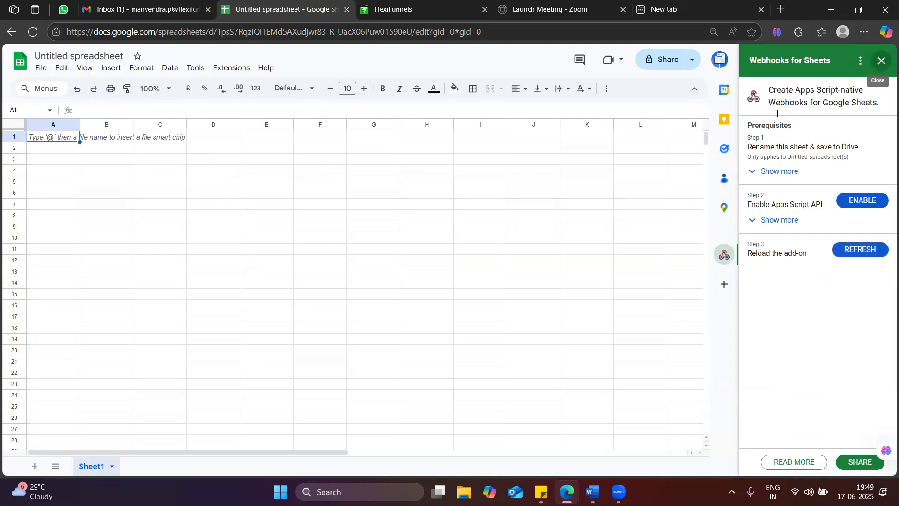
Search the Google Workspace Marketplace add-ons for "webhook" and choose the Webhooks for Sheets suggestion.
{"action": "left_click", "coordinate": [235, 69]}
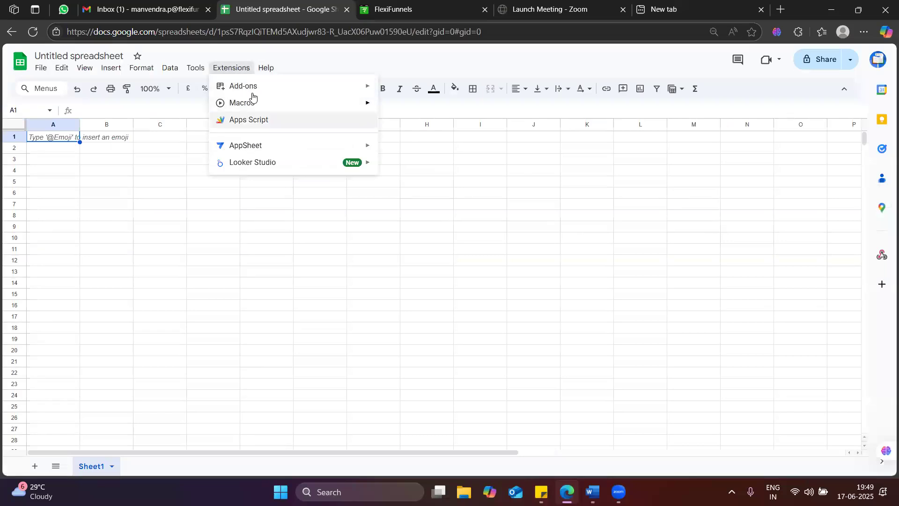
{"action": "mouse_move", "coordinate": [263, 89]}
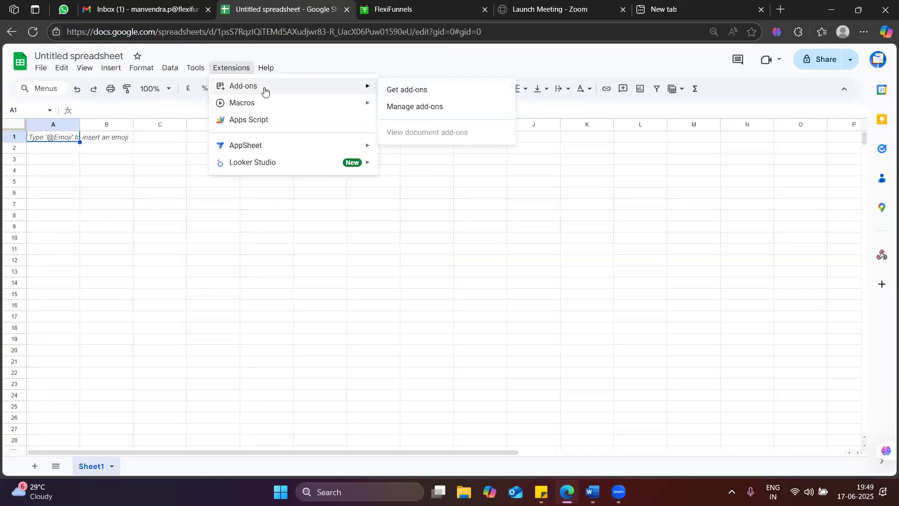
{"action": "left_click", "coordinate": [418, 93]}
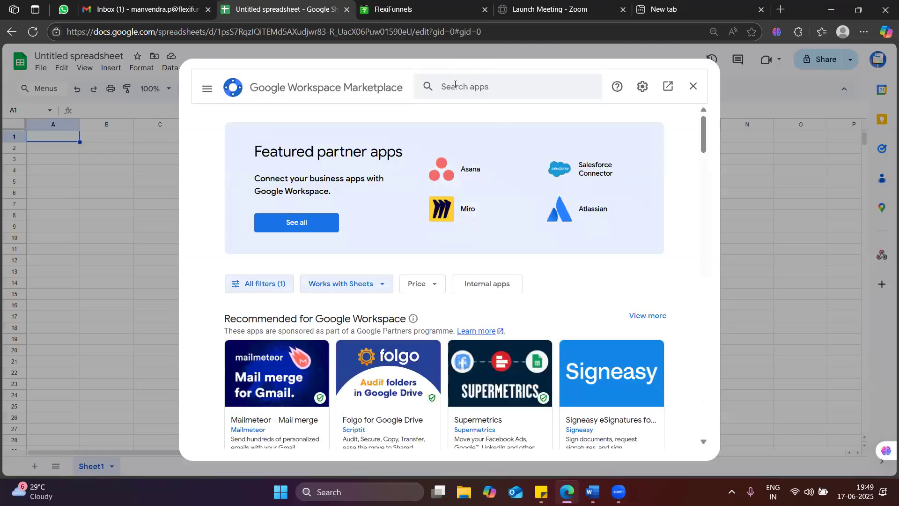
{"action": "left_click", "coordinate": [454, 84]}
{"action": "type", "text": "we"}
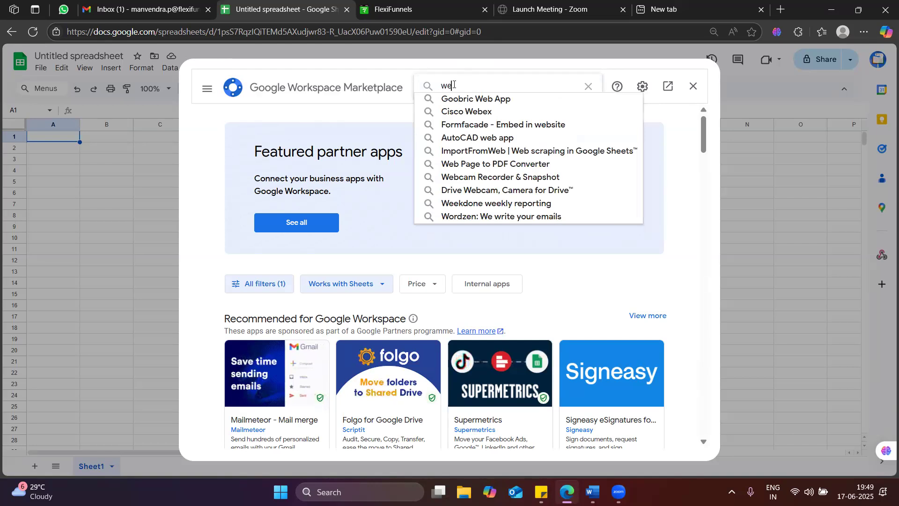
{"action": "type", "text": "bhook"}
{"action": "key", "text": "BackSpace"}
{"action": "key", "text": "BackSpace"}
{"action": "key", "text": "BackSpace"}
{"action": "key", "text": "BackSpace"}
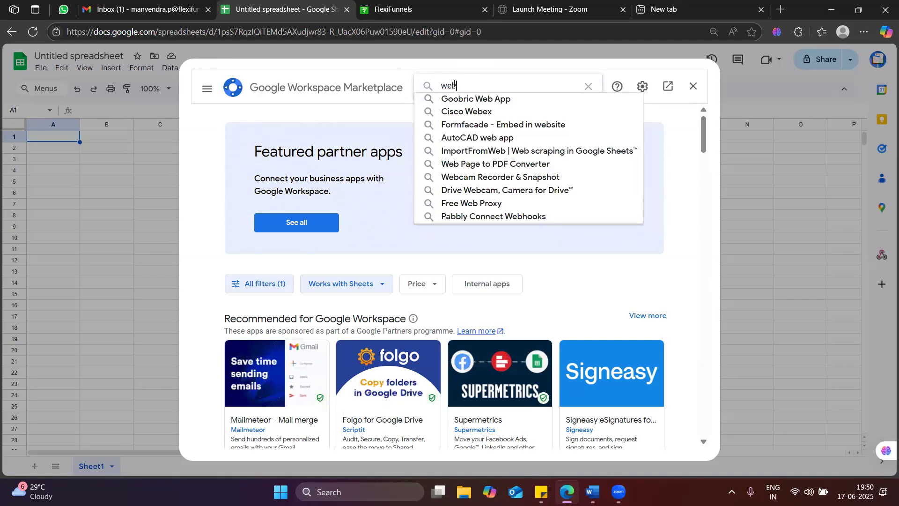
{"action": "type", "text": "hook"}
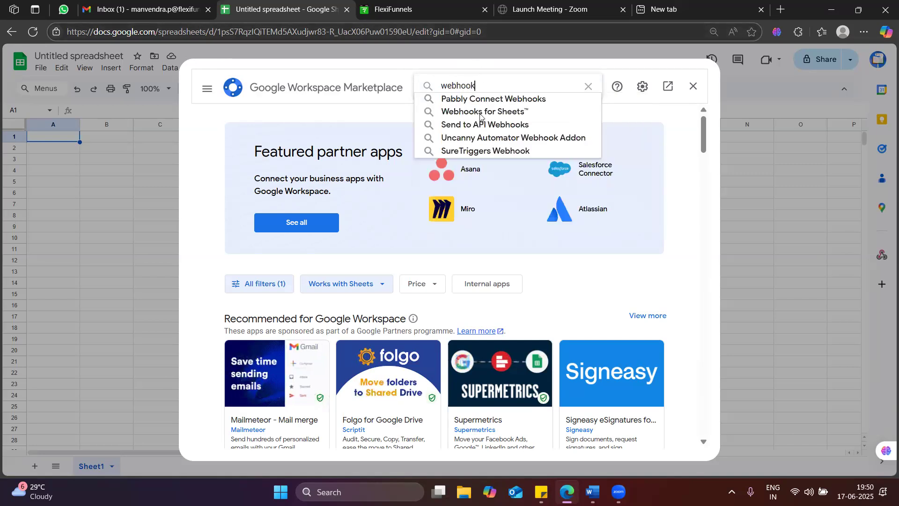
{"action": "left_click", "coordinate": [481, 112]}
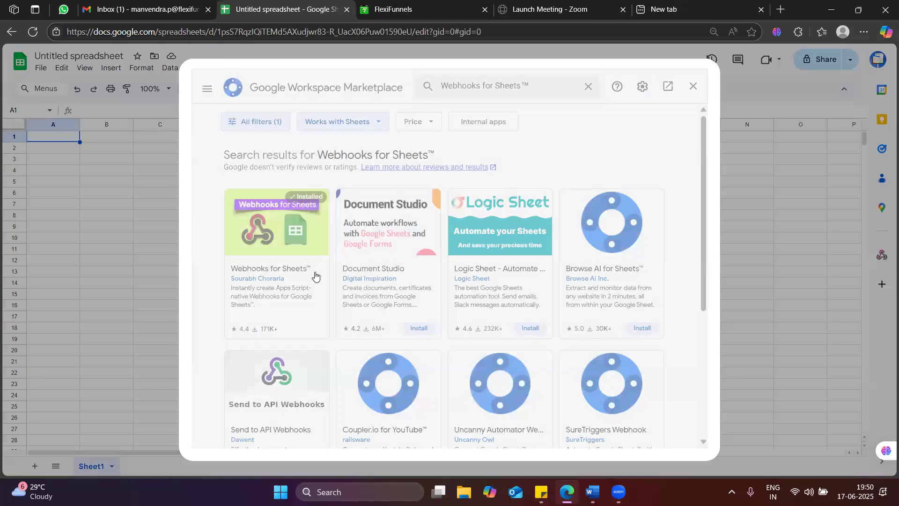
Open the Webhooks for Sheets listing and uninstall the add-on, confirming the removal.
{"action": "left_click", "coordinate": [284, 239]}
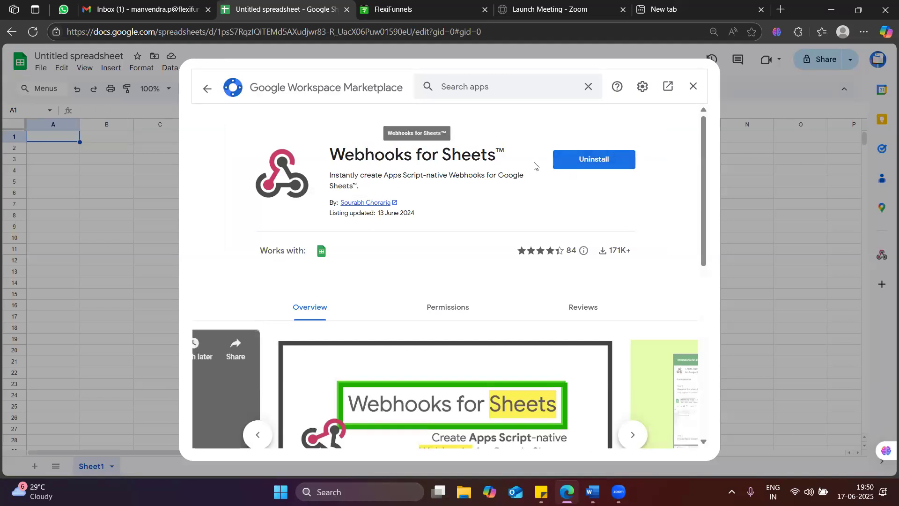
{"action": "left_click", "coordinate": [583, 160]}
{"action": "left_click", "coordinate": [484, 318]}
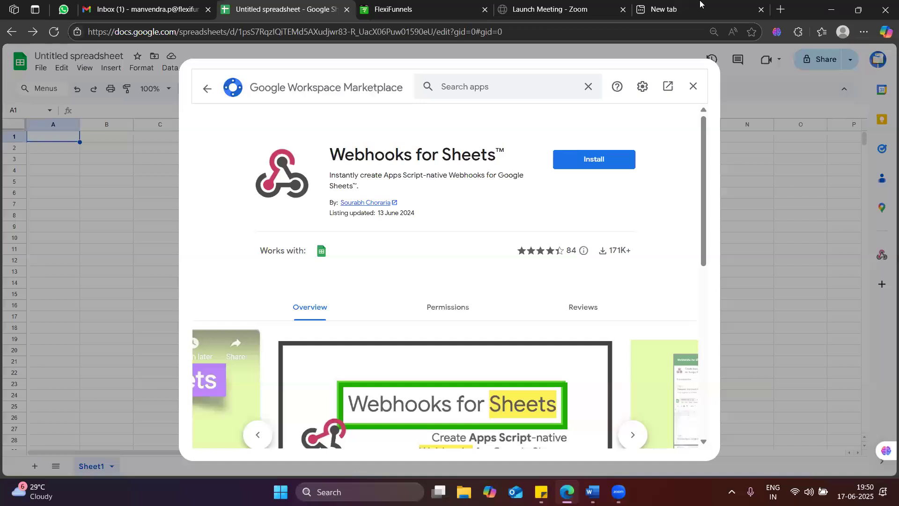
Leave the add-on listing, reload the spreadsheet and reopen the Google Workspace Marketplace.
{"action": "left_click", "coordinate": [694, 86]}
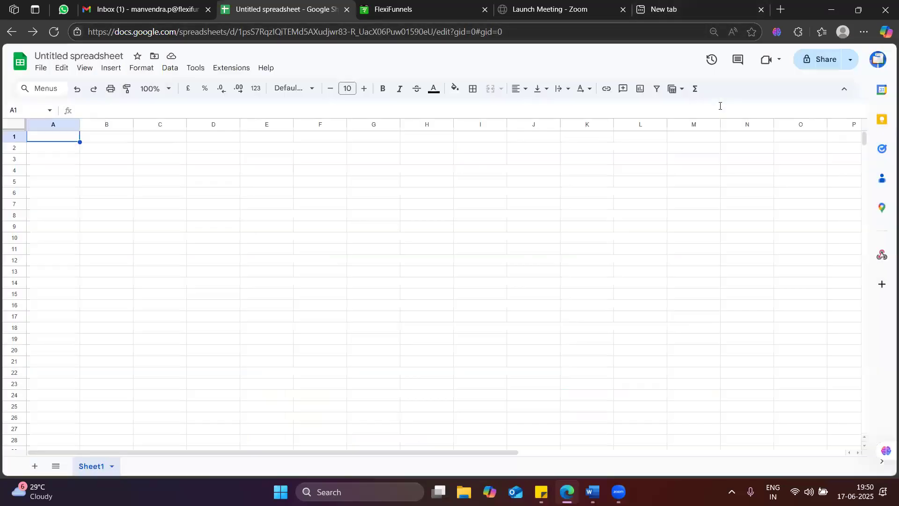
{"action": "left_click", "coordinate": [54, 31]}
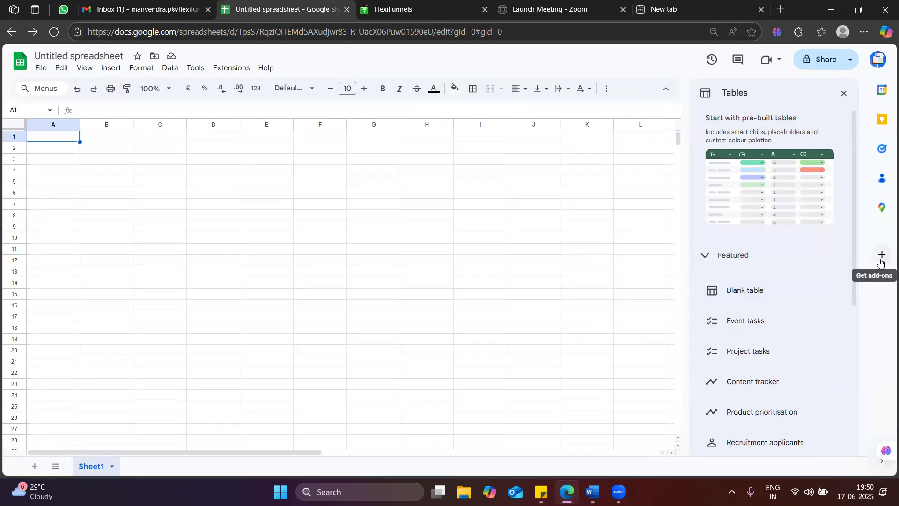
{"action": "left_click", "coordinate": [881, 263]}
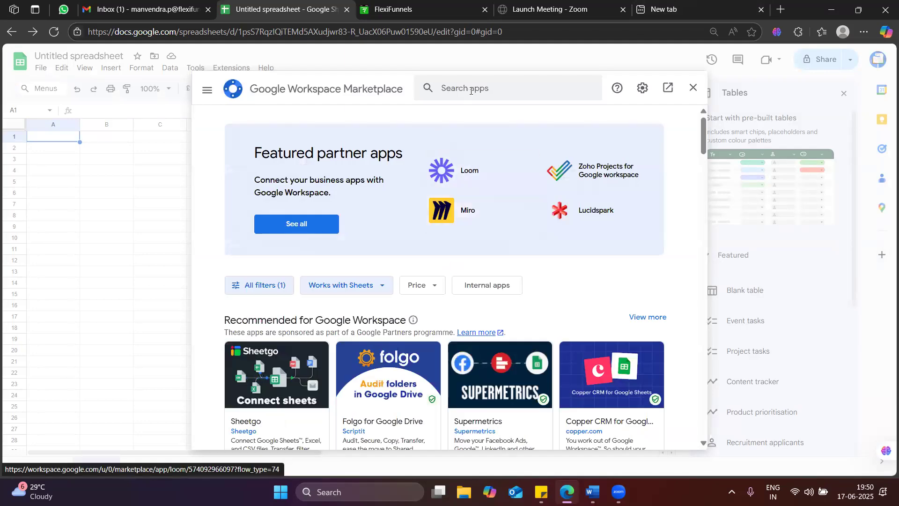
Search the Marketplace for "webhook", choose the Webhooks for Sheets suggestion and open the add-on's listing.
{"action": "left_click", "coordinate": [471, 91]}
{"action": "type", "text": "we"}
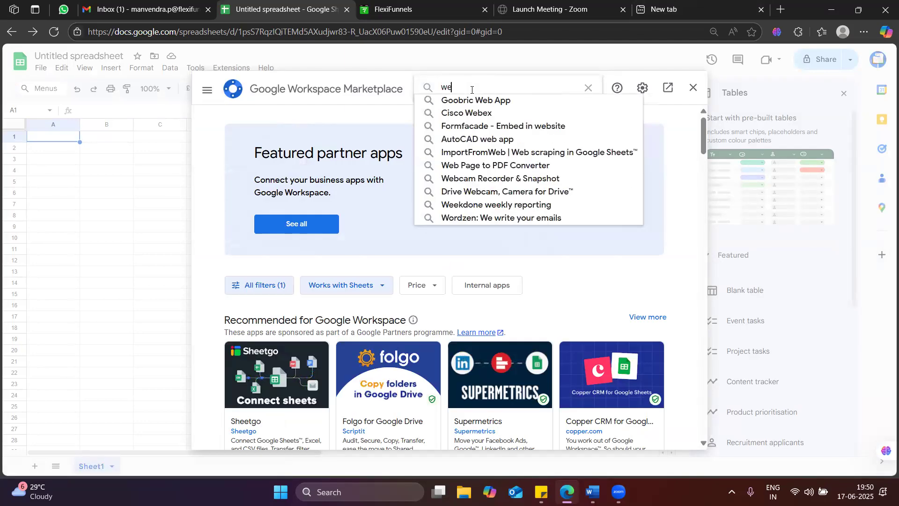
{"action": "type", "text": "bhook"}
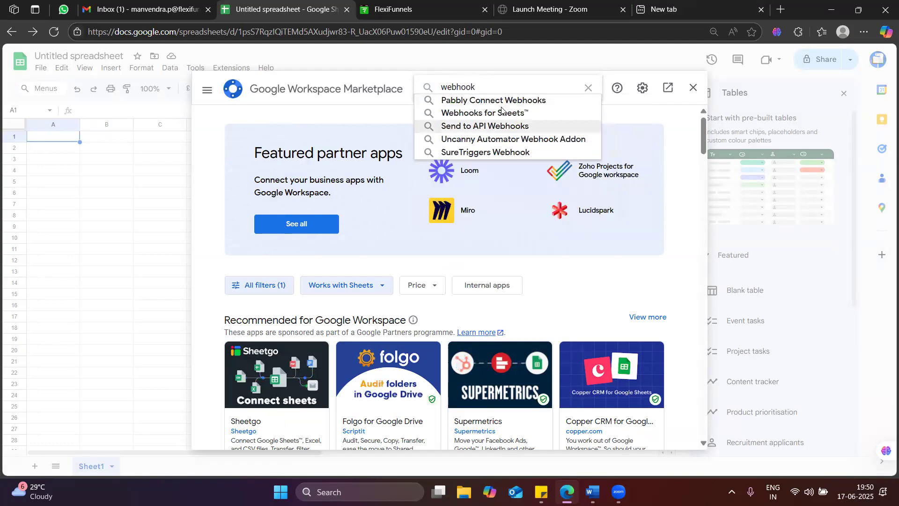
{"action": "left_click", "coordinate": [502, 113]}
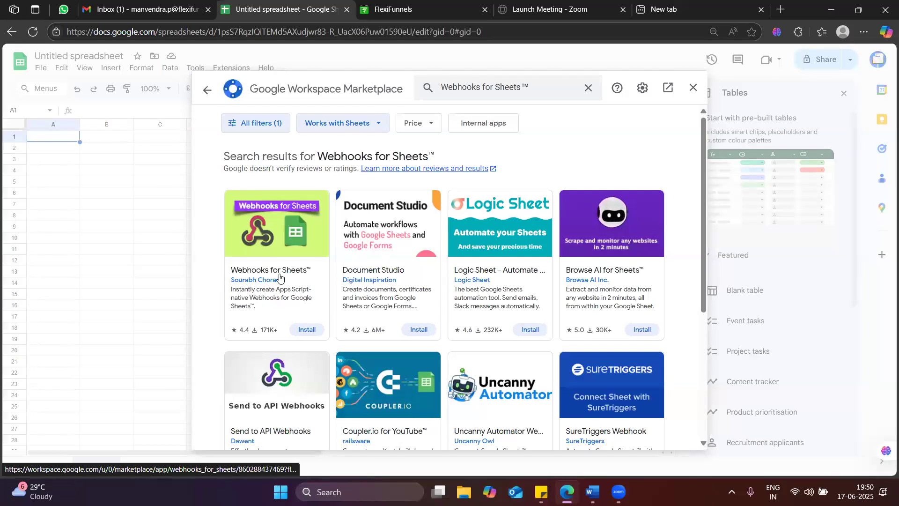
{"action": "left_click", "coordinate": [273, 259]}
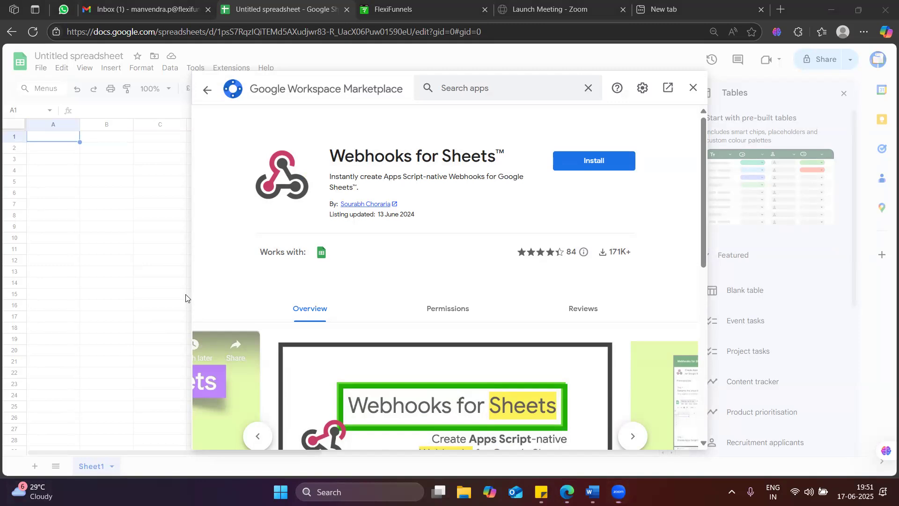
Install Webhooks for Sheets with the flexifunnels.com Google account, allow the requested access and return to the spreadsheet.
{"action": "left_click", "coordinate": [583, 171]}
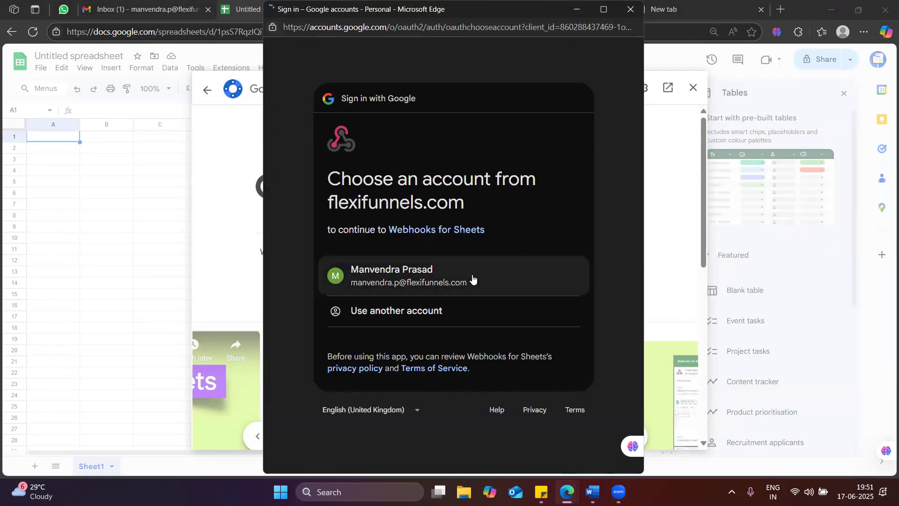
{"action": "left_click", "coordinate": [404, 273]}
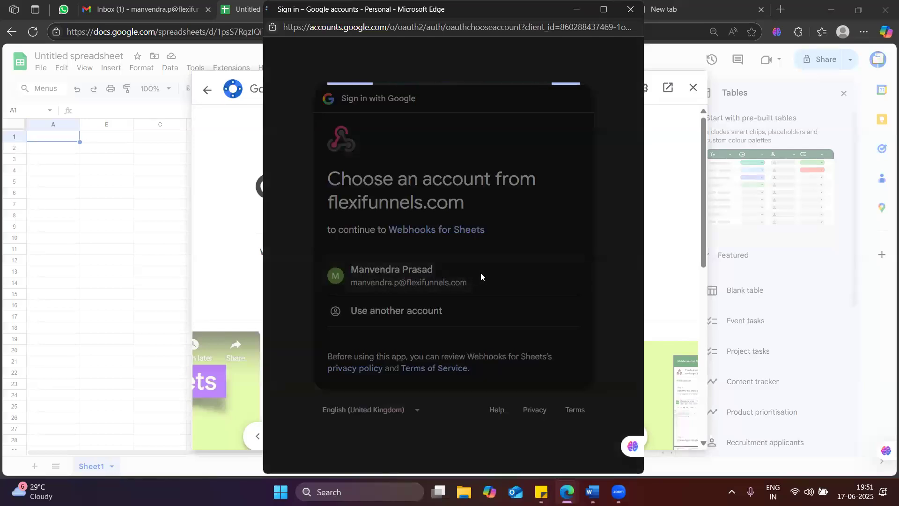
{"action": "left_click", "coordinate": [517, 366]}
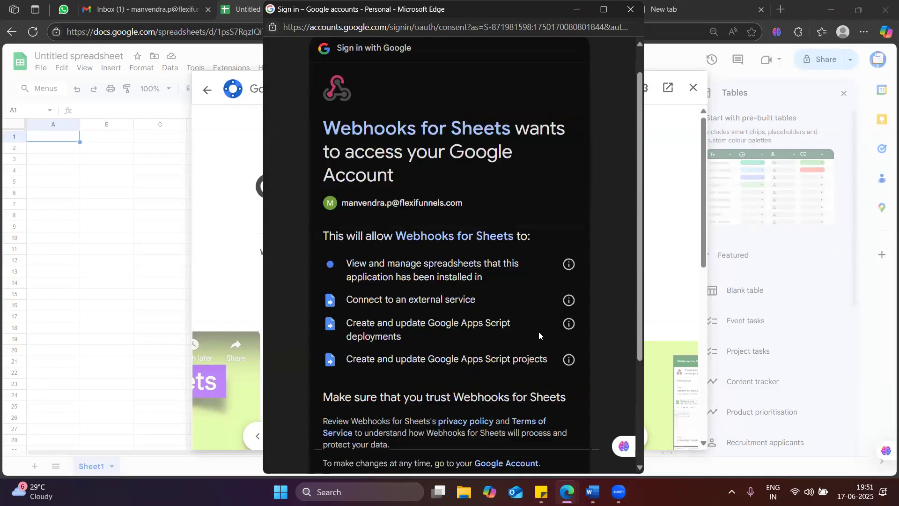
{"action": "scroll", "coordinate": [538, 331], "scroll_direction": "down", "scroll_amount": 3}
{"action": "left_click", "coordinate": [518, 391]}
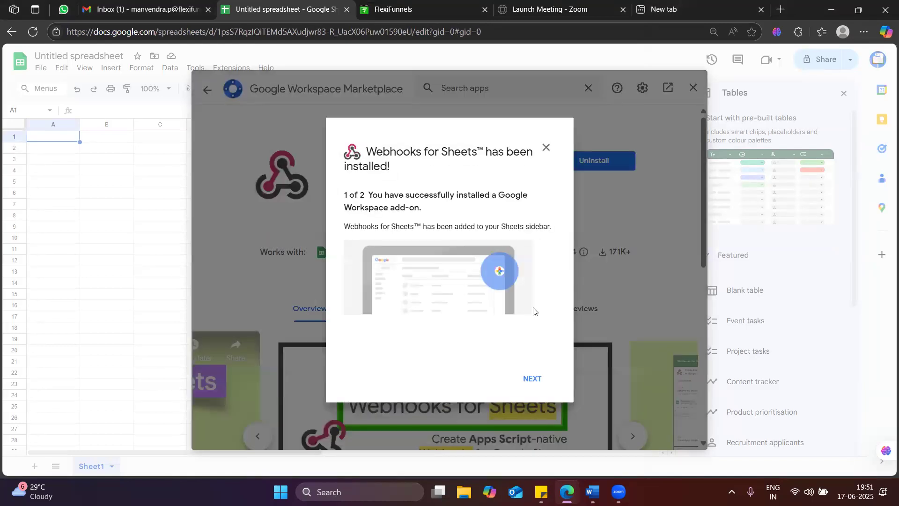
{"action": "left_click", "coordinate": [535, 380]}
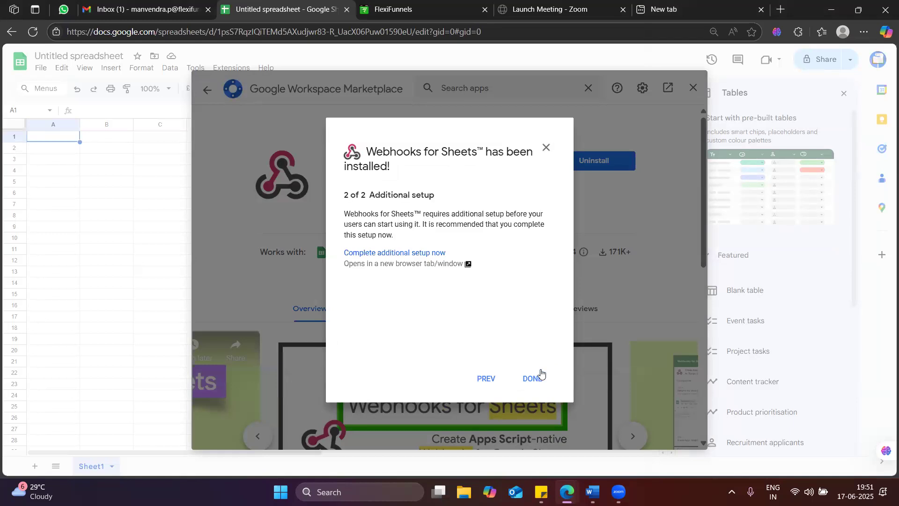
{"action": "left_click", "coordinate": [535, 380]}
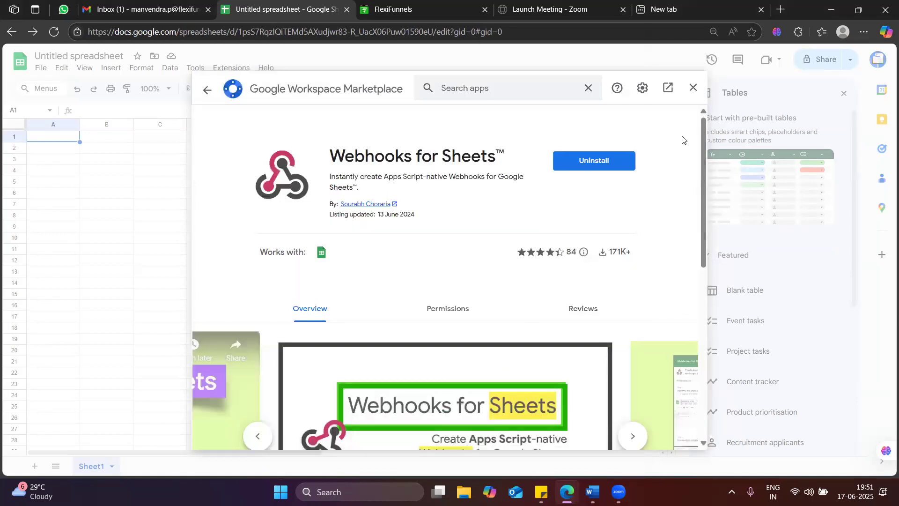
{"action": "left_click", "coordinate": [693, 88]}
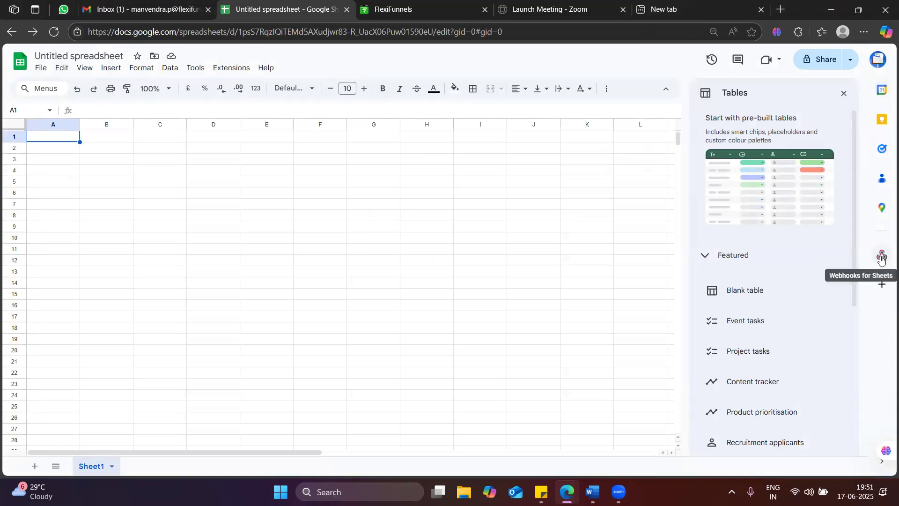
Create a webhook with Webhooks for Sheets using Sheet1 as the default sheet and continue past its authorization instructions.
{"action": "left_click", "coordinate": [881, 257]}
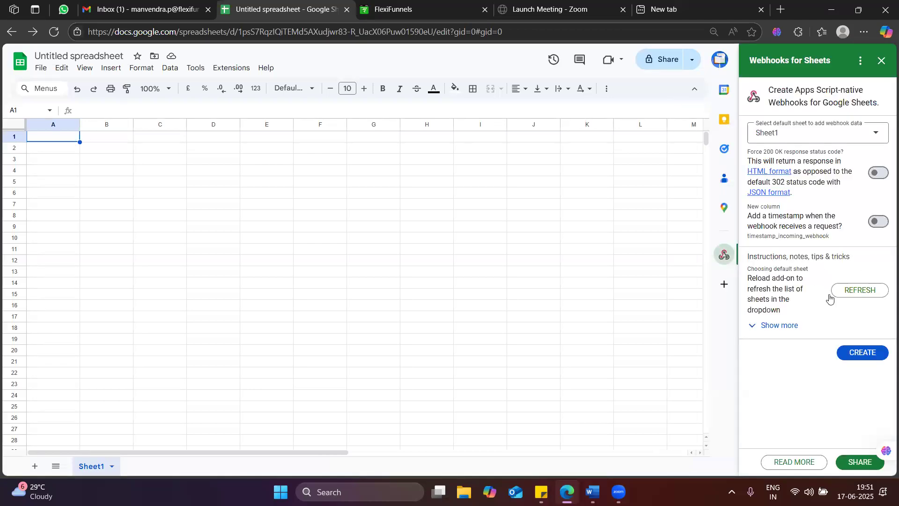
{"action": "left_click", "coordinate": [858, 355]}
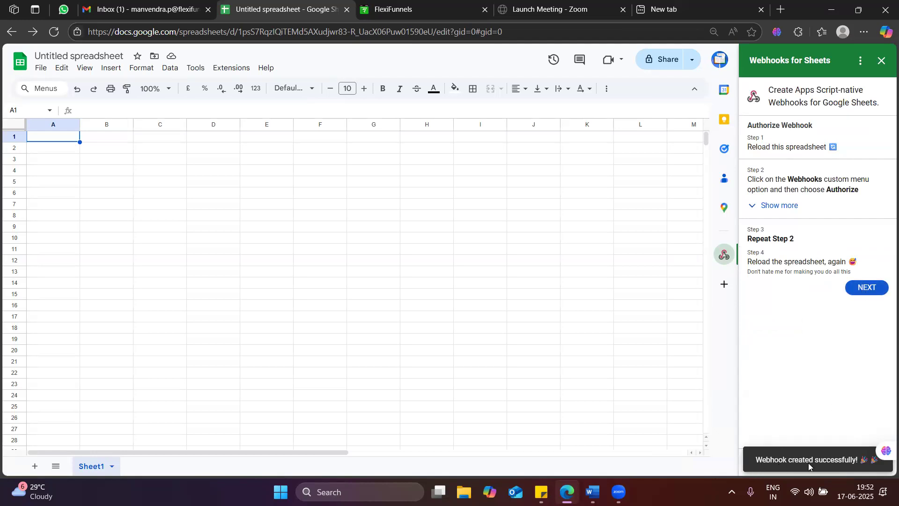
{"action": "left_click", "coordinate": [873, 289]}
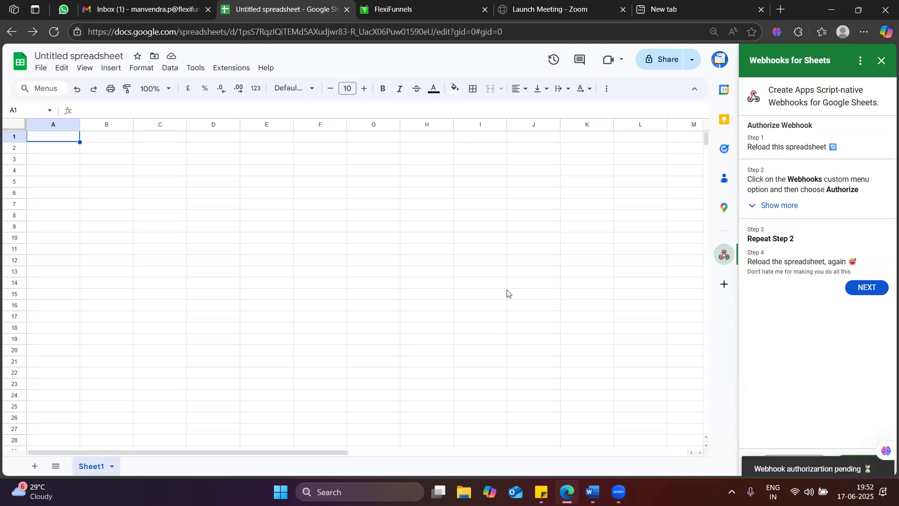
Reload the spreadsheet and authorize the webhook script with the flexifunnels.com Google account, allowing its permissions.
{"action": "left_click", "coordinate": [53, 34]}
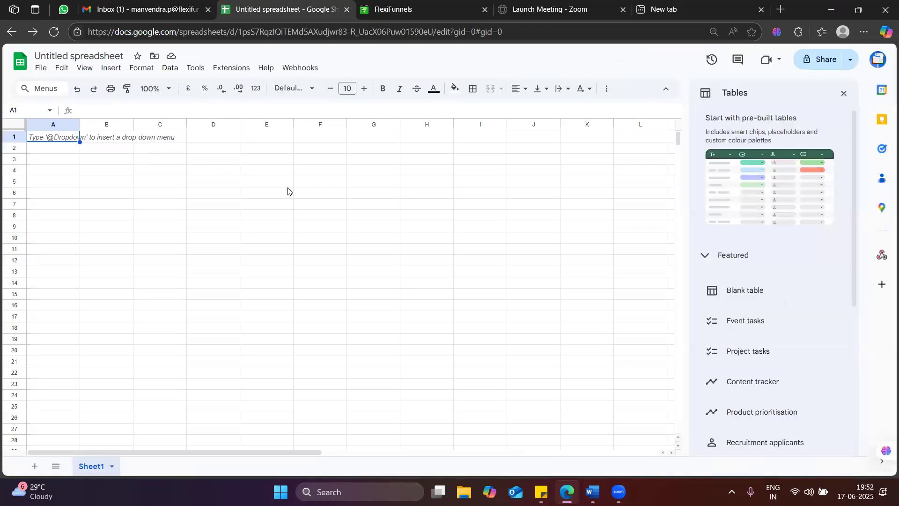
{"action": "left_click", "coordinate": [304, 70]}
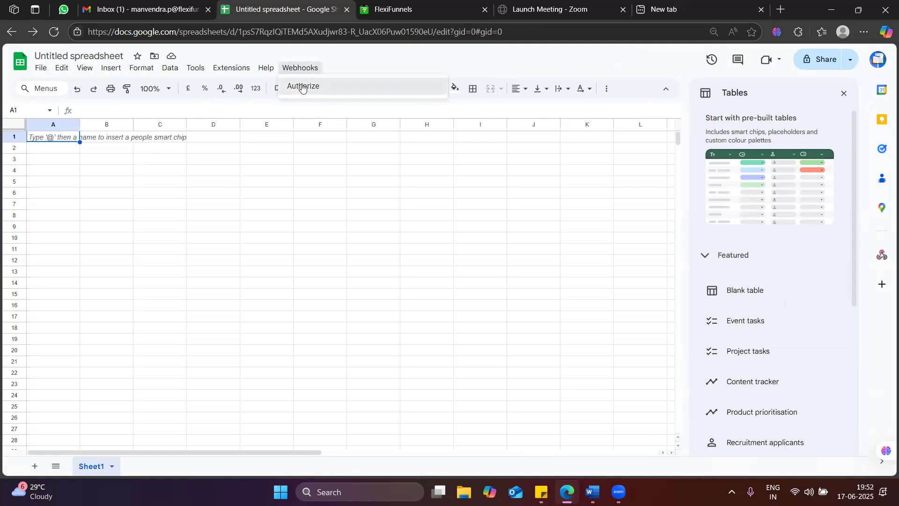
{"action": "left_click", "coordinate": [313, 91]}
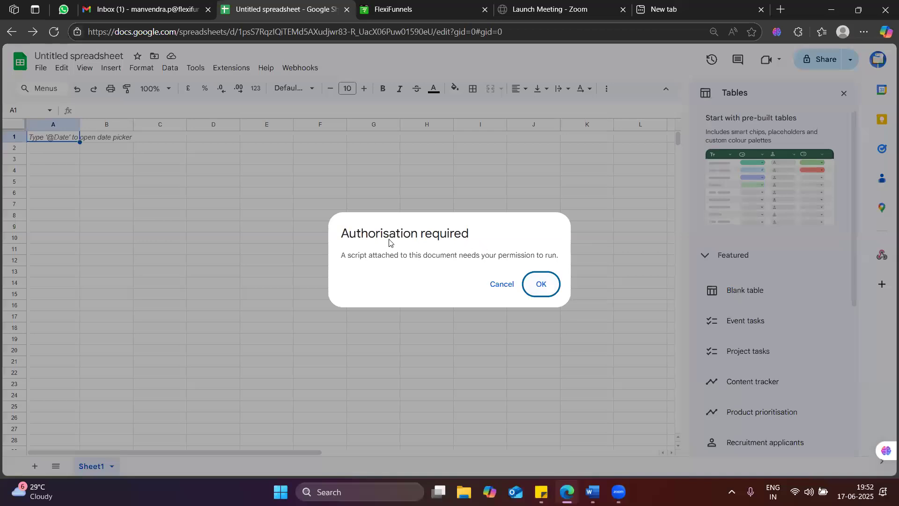
{"action": "left_click", "coordinate": [539, 284]}
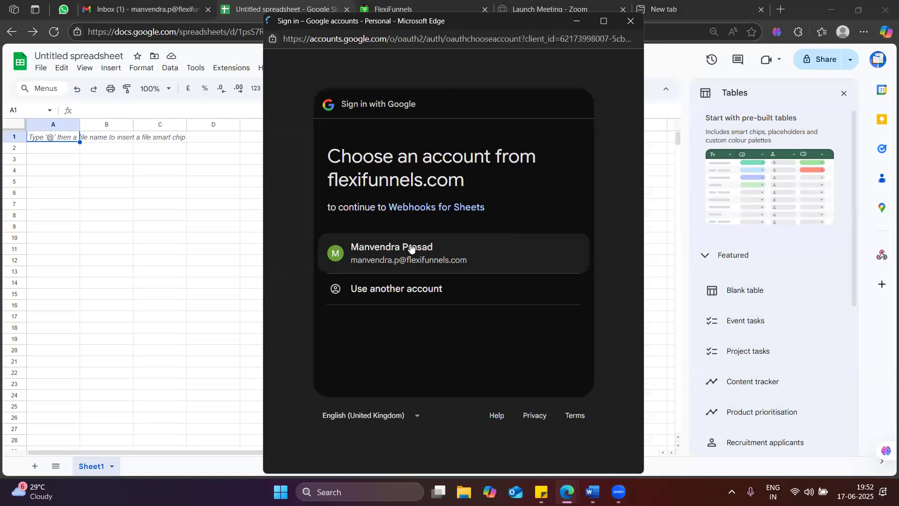
{"action": "left_click", "coordinate": [411, 248]}
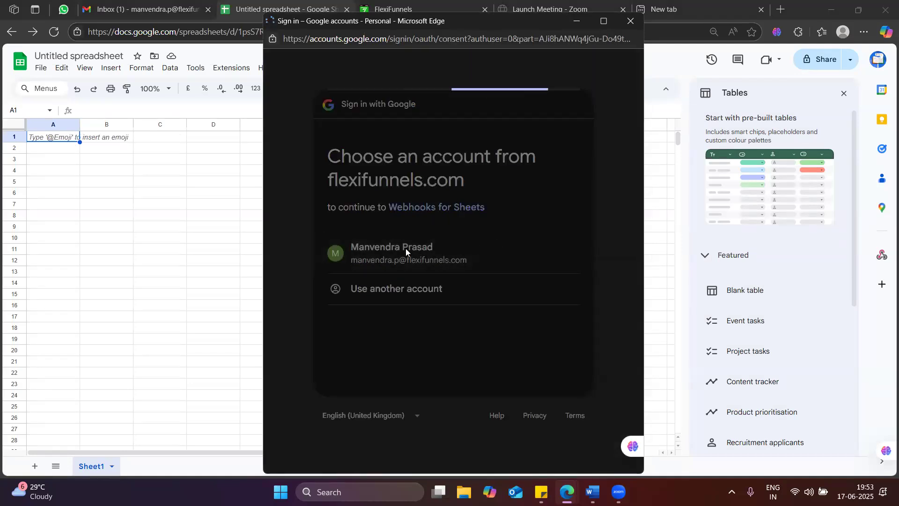
{"action": "scroll", "coordinate": [521, 382], "scroll_direction": "down", "scroll_amount": 3}
{"action": "left_click", "coordinate": [521, 381]}
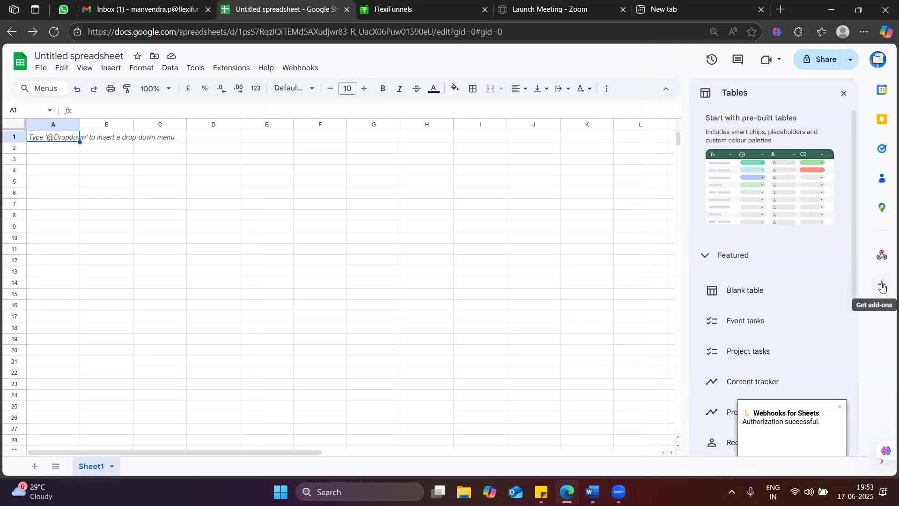
Reopen Webhooks for Sheets, continue past the authorization instructions and copy the complete webhook URL.
{"action": "left_click", "coordinate": [880, 258]}
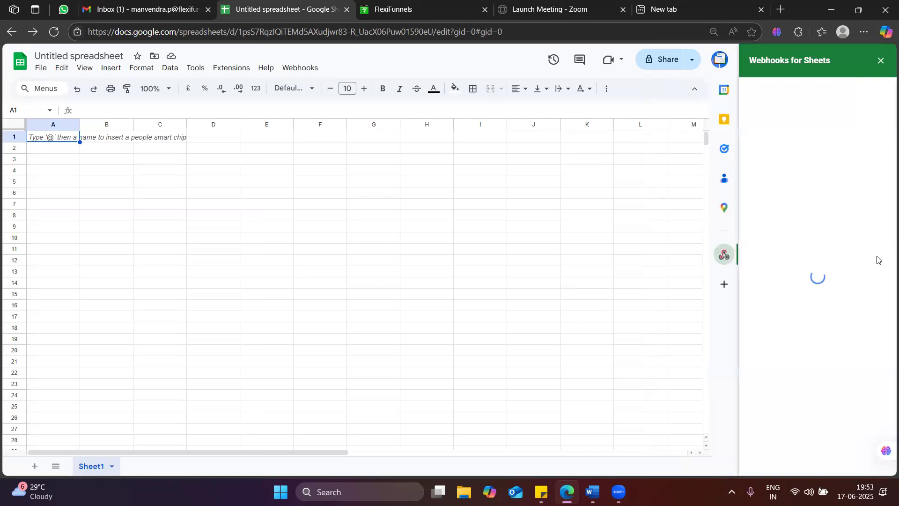
{"action": "left_click", "coordinate": [859, 290]}
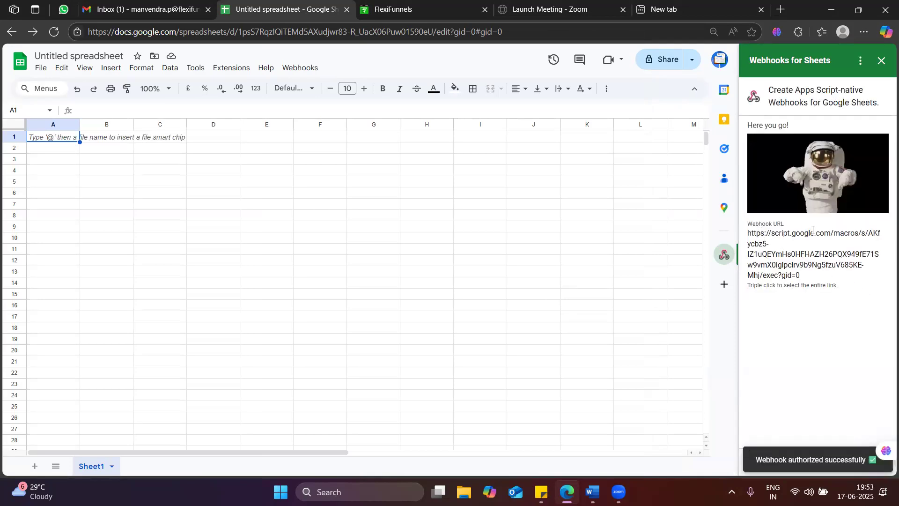
{"action": "triple_click", "coordinate": [769, 258]}
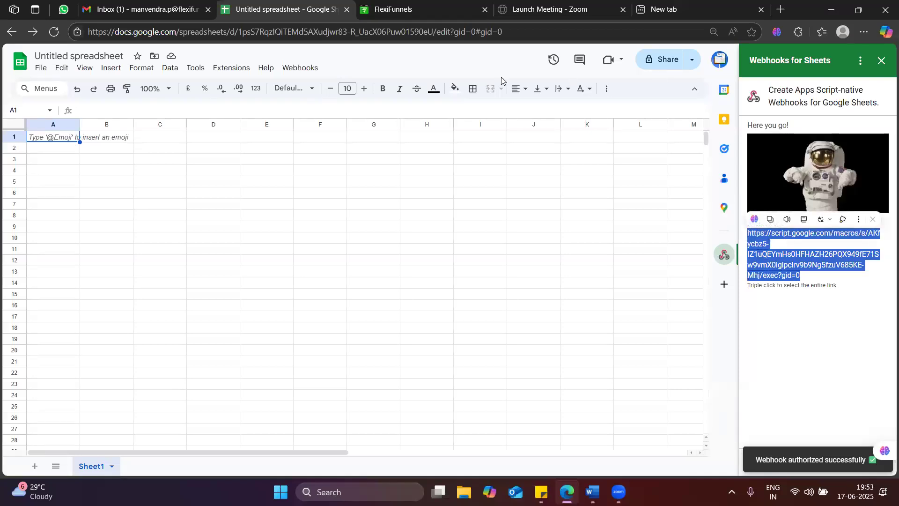
Switch to FlexiFunnels, save a webhook integration named "Webhook new" with the copied webhook URL, and close the Integrations dialog.
{"action": "left_click", "coordinate": [418, 7]}
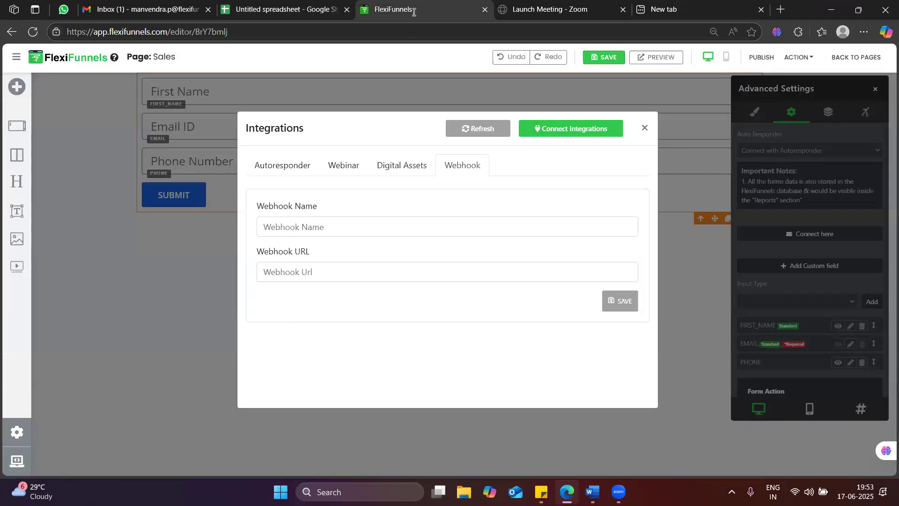
{"action": "left_click", "coordinate": [302, 271]}
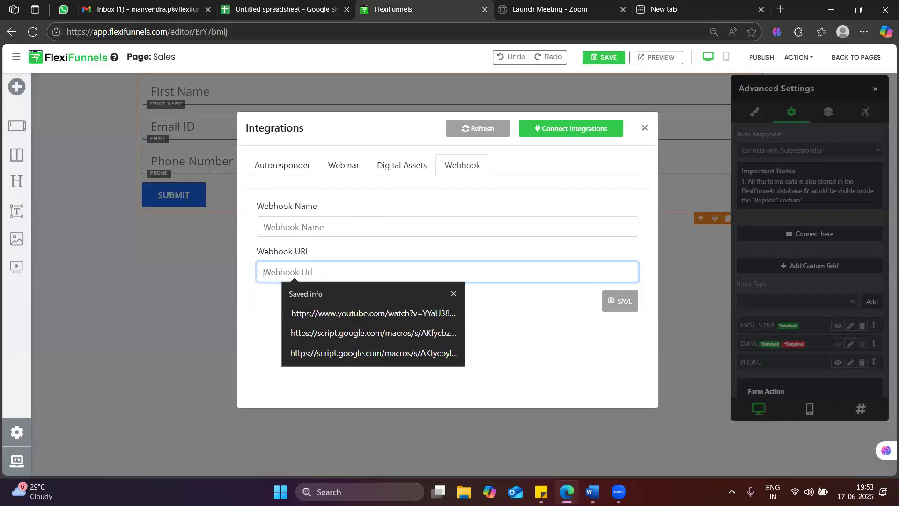
{"action": "key", "text": "ctrl+v"}
{"action": "left_click", "coordinate": [327, 228]}
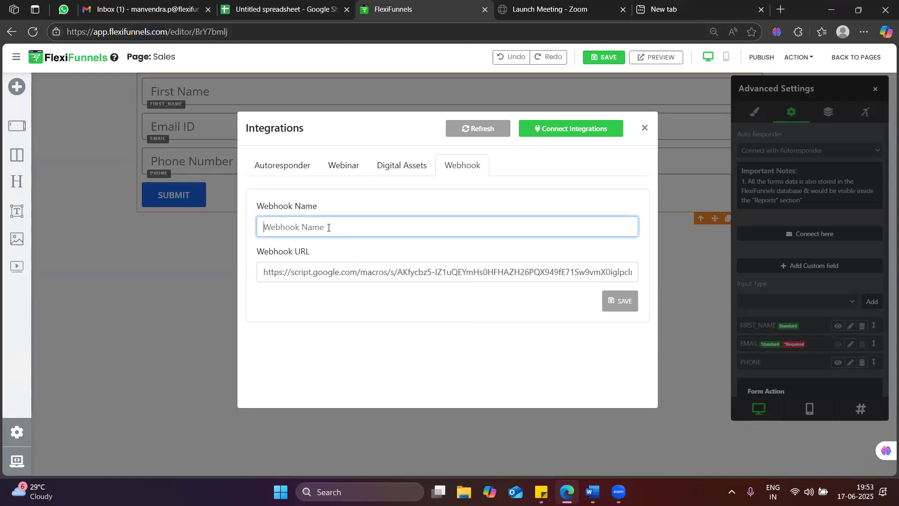
{"action": "type", "text": "Webhook new"}
{"action": "left_click", "coordinate": [619, 310]}
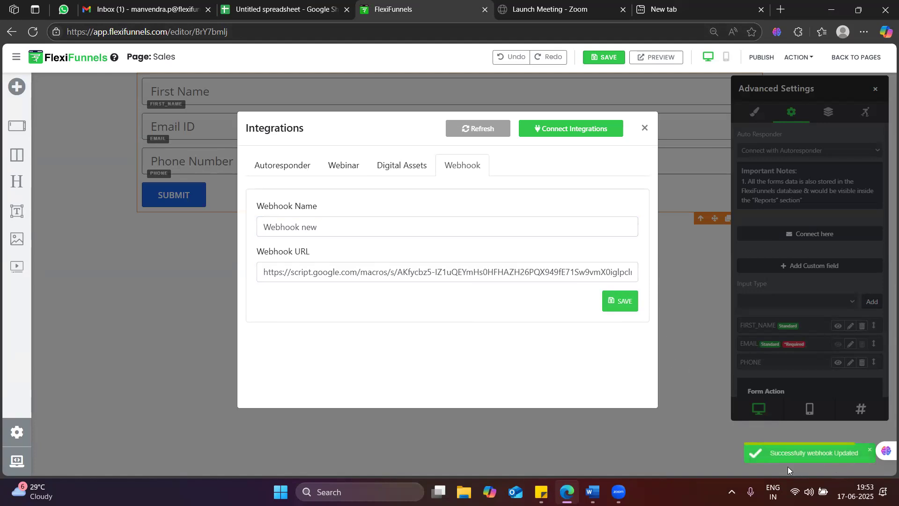
{"action": "left_click", "coordinate": [645, 131]}
Move the Advanced Settings panel lower on the canvas, glance at the spreadsheet and publish the Sales page.
{"action": "left_click_drag", "start_coordinate": [802, 123], "coordinate": [803, 304]}
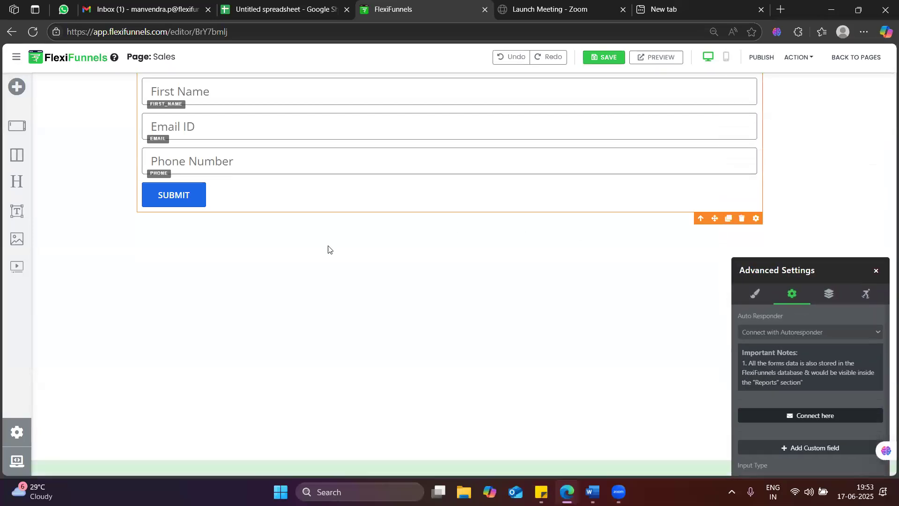
{"action": "left_click", "coordinate": [303, 10]}
{"action": "left_click", "coordinate": [373, 4]}
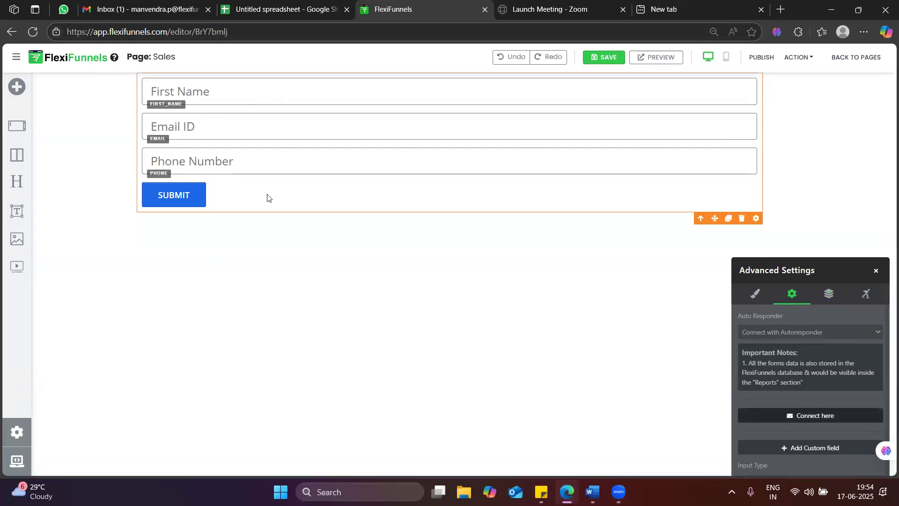
{"action": "left_click", "coordinate": [268, 14]}
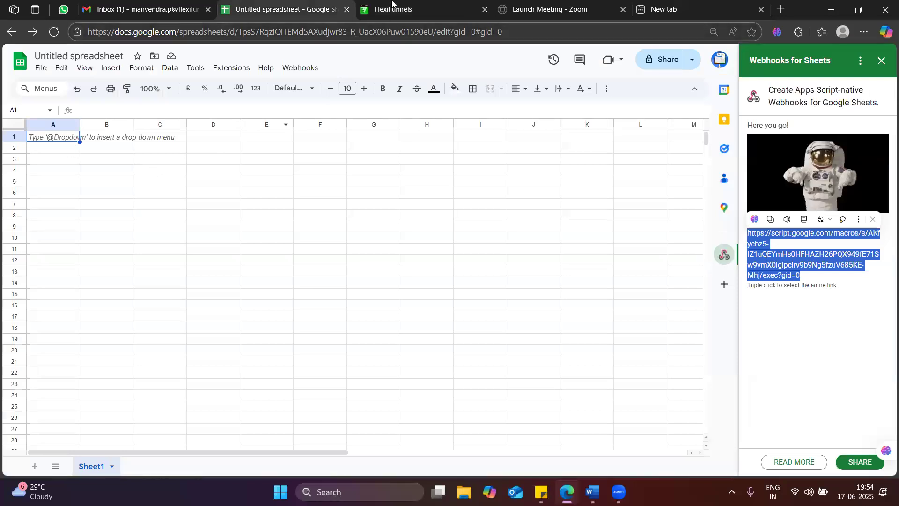
{"action": "left_click", "coordinate": [370, 8]}
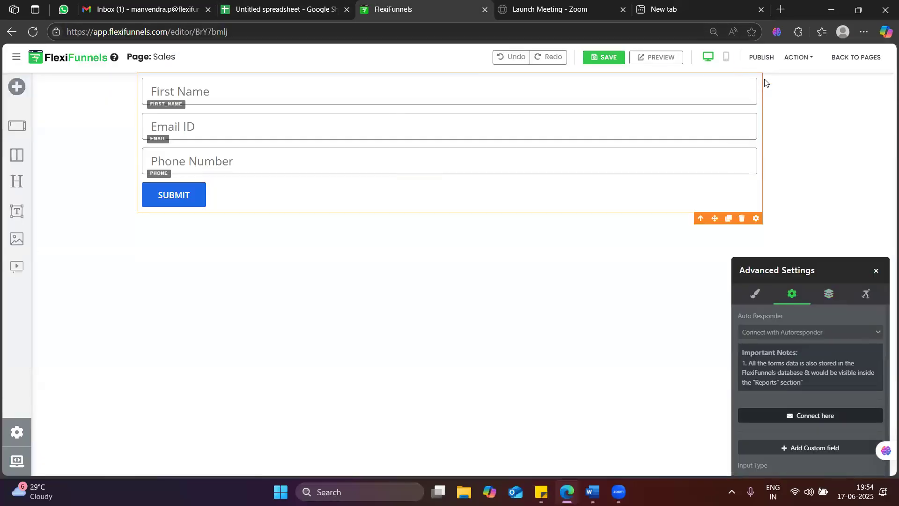
{"action": "left_click", "coordinate": [761, 57]}
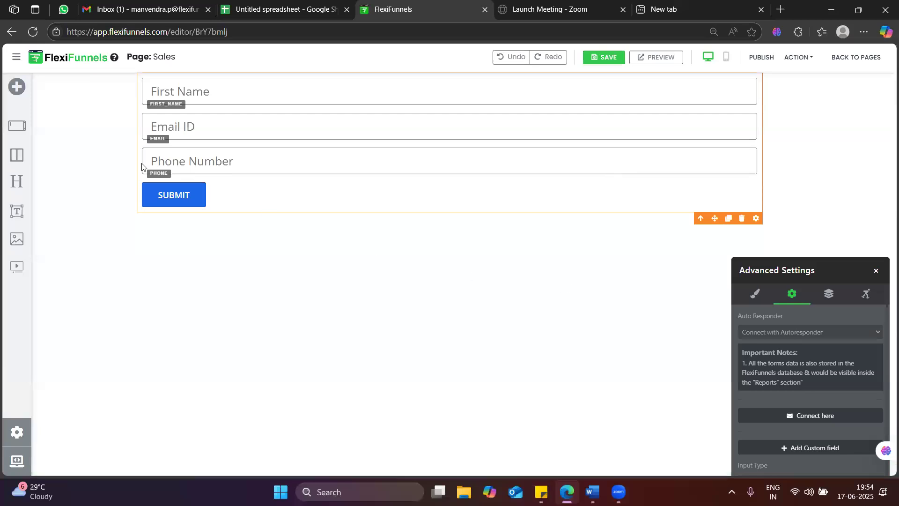
Open the live Sales page and submit the opt-in form with a saved contact's first name, email and phone number.
{"action": "left_click", "coordinate": [798, 66]}
{"action": "left_click", "coordinate": [754, 78]}
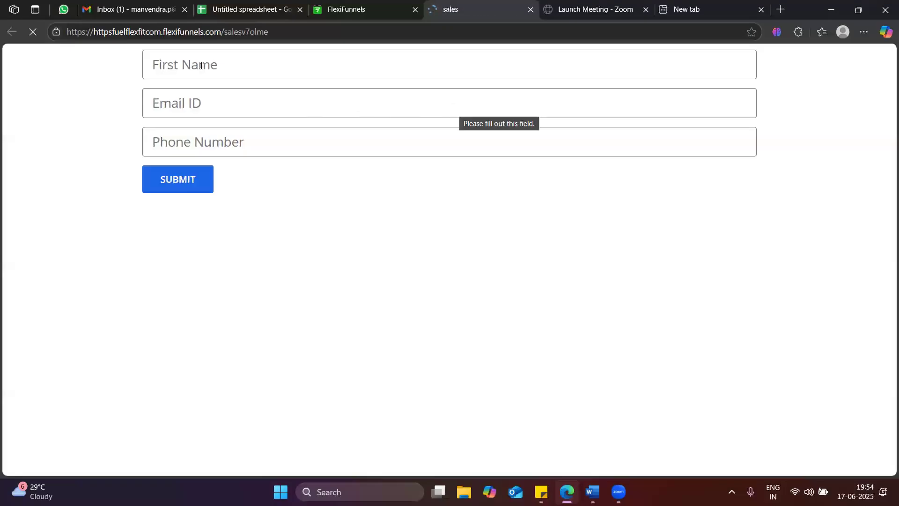
{"action": "left_click", "coordinate": [201, 65]}
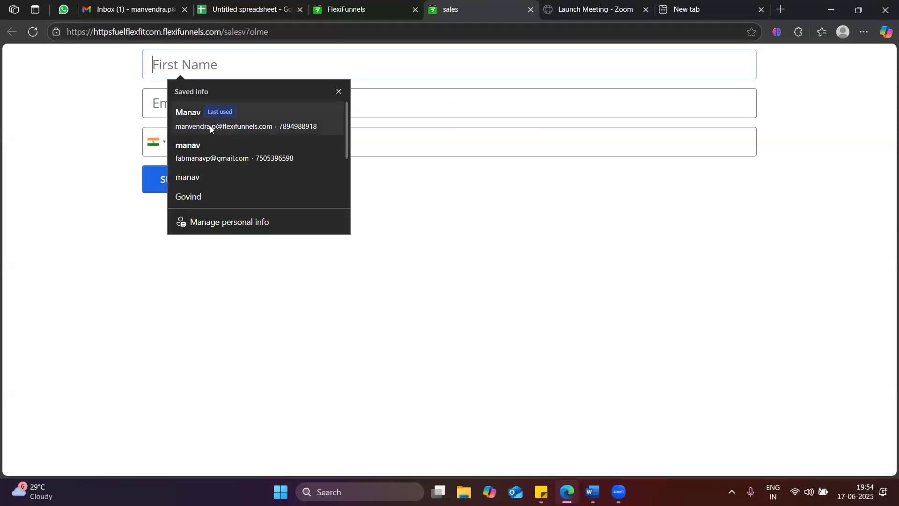
{"action": "left_click", "coordinate": [223, 149]}
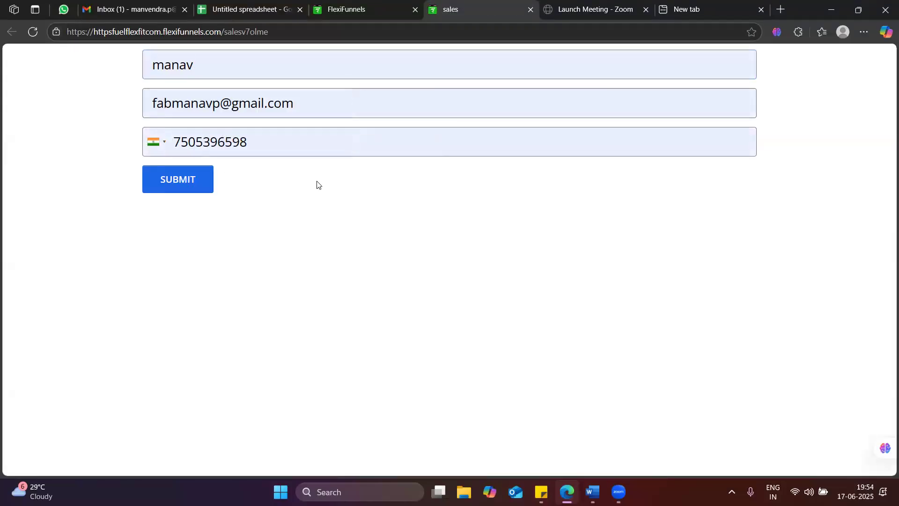
{"action": "key", "text": "Return"}
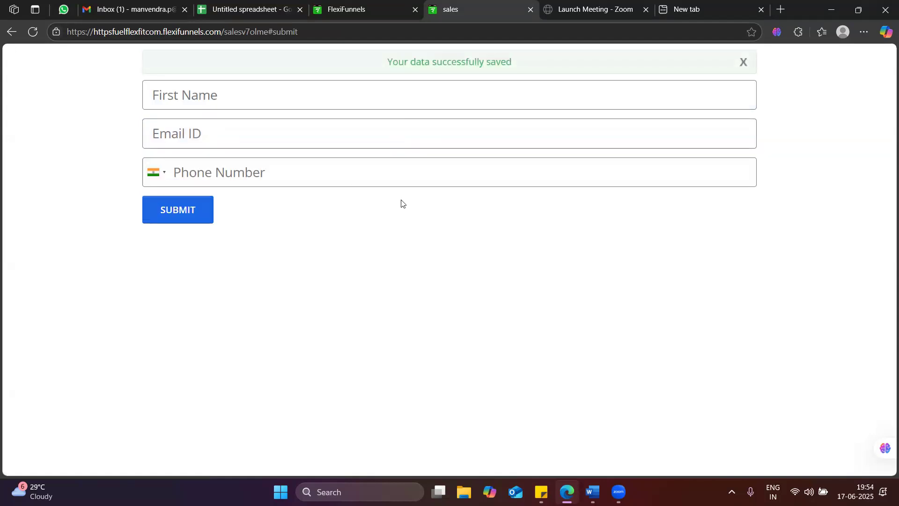
Switch to the Google Sheet and widen the phone and email columns to fit their contents.
{"action": "left_click", "coordinate": [264, 2]}
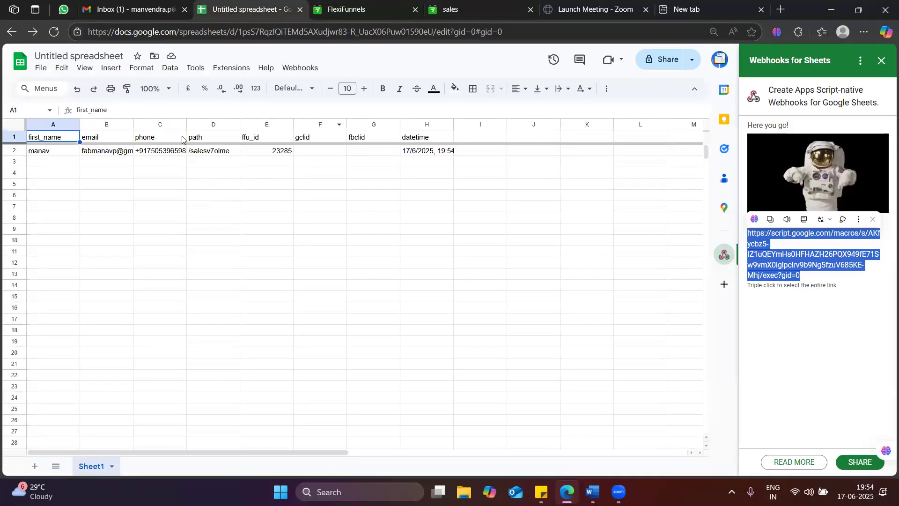
{"action": "left_click_drag", "start_coordinate": [187, 125], "coordinate": [227, 128]}
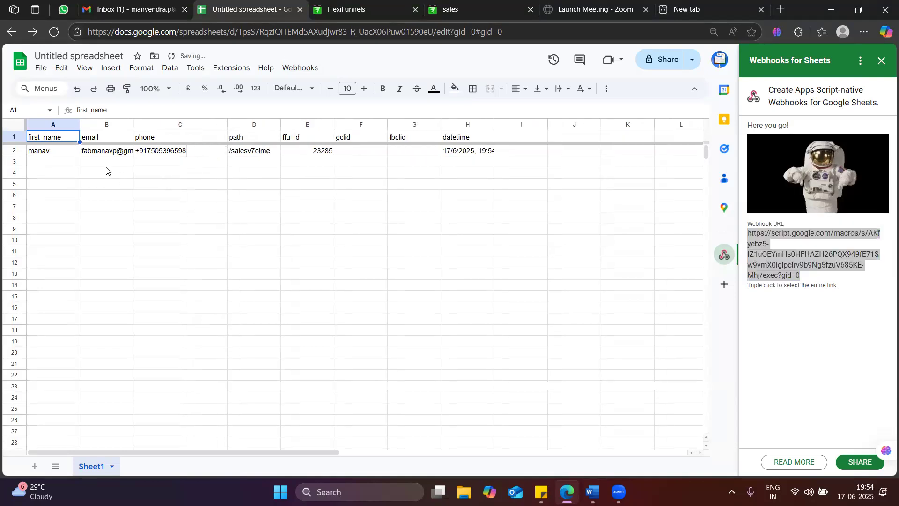
{"action": "left_click_drag", "start_coordinate": [134, 125], "coordinate": [205, 155]}
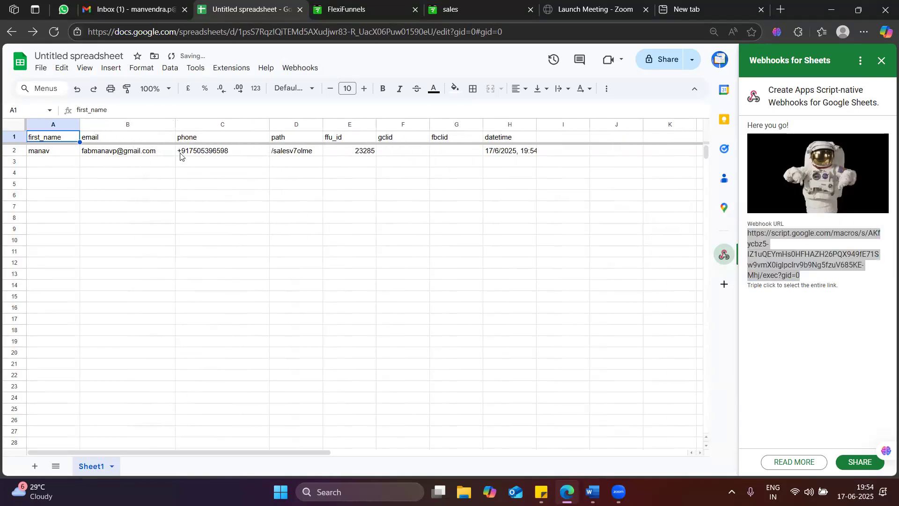
Rename the spreadsheet as "webhook sheet data".
{"action": "left_click", "coordinate": [98, 57]}
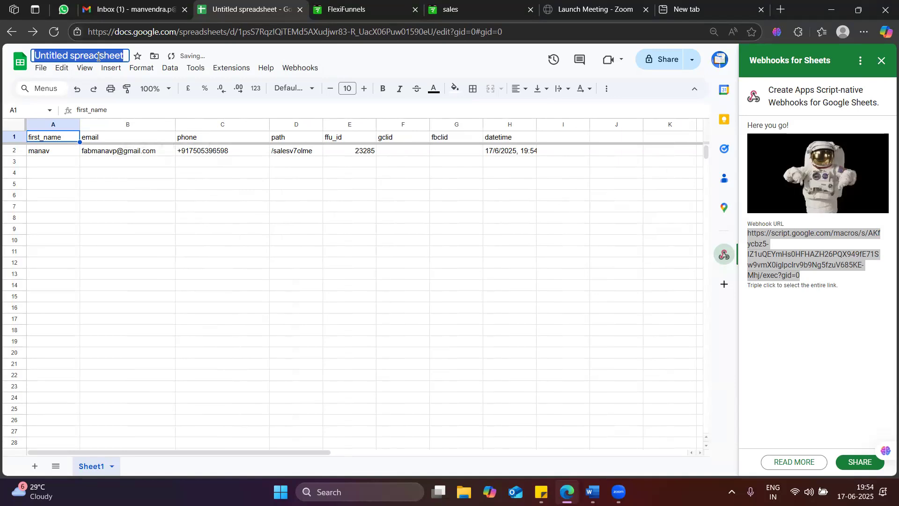
{"action": "key", "text": "BackSpace"}
{"action": "type", "text": "webhook s"}
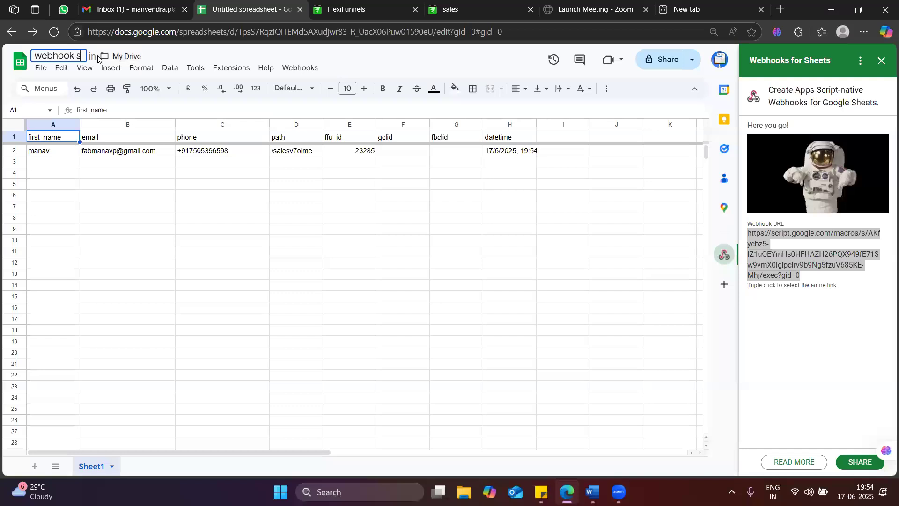
{"action": "type", "text": "heet data"}
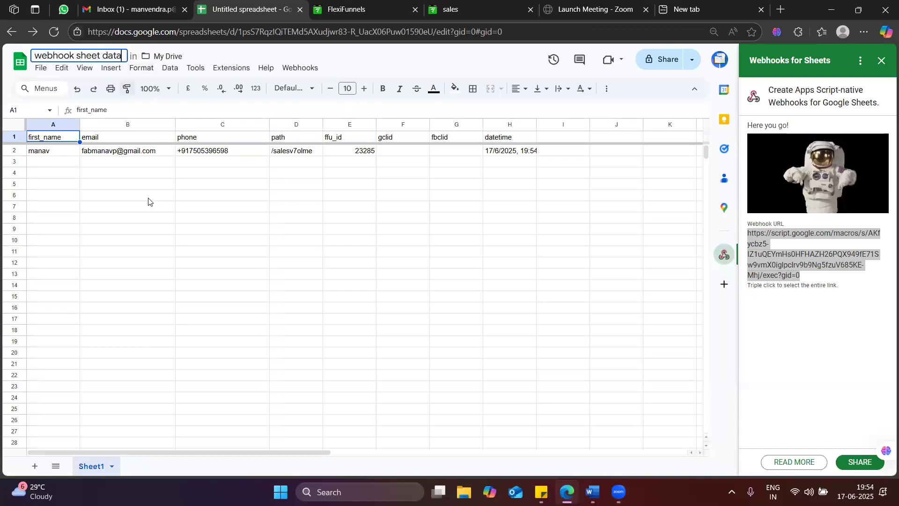
{"action": "left_click", "coordinate": [148, 198]}
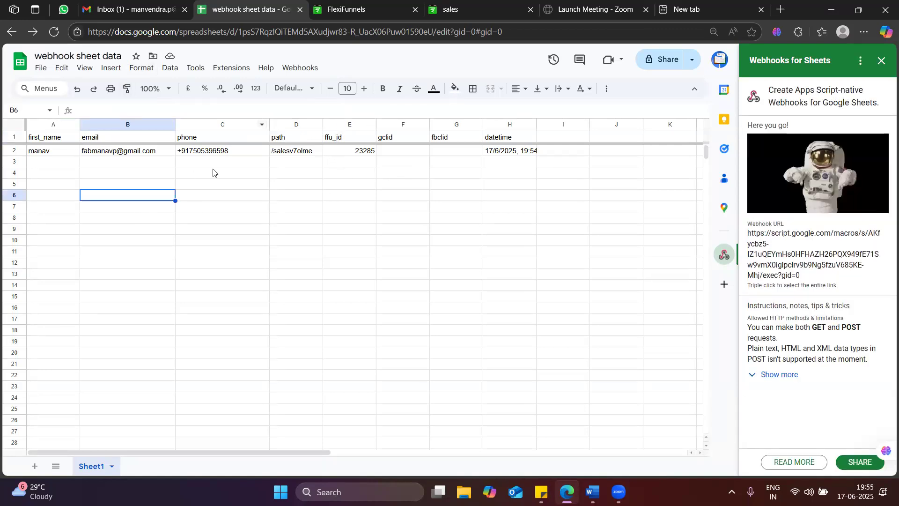
Select the submitted first name, email and phone cells in row 2, glance at the live form and return to the FlexiFunnels editor.
{"action": "left_click_drag", "start_coordinate": [40, 156], "coordinate": [225, 152]}
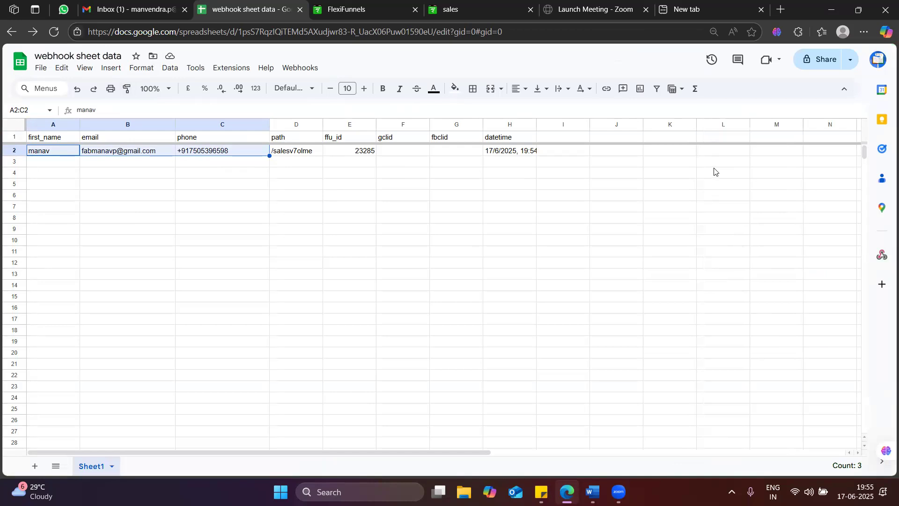
{"action": "left_click", "coordinate": [497, 9]}
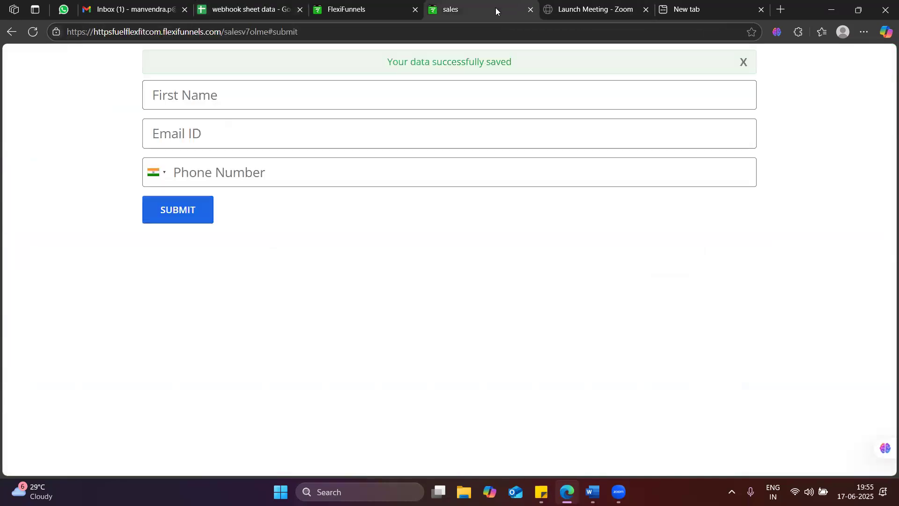
{"action": "left_click", "coordinate": [408, 4]}
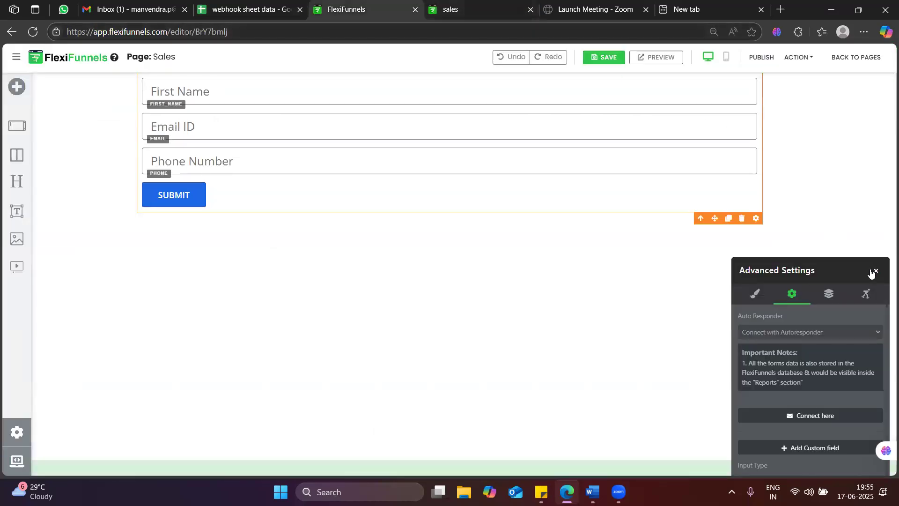
{"action": "left_click", "coordinate": [253, 7]}
{"action": "left_click", "coordinate": [406, 4]}
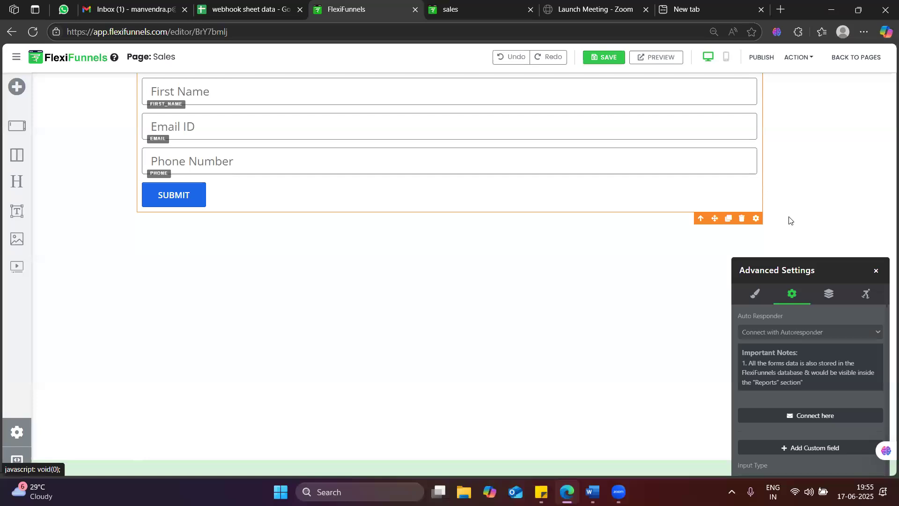
Review the form's saved webhook name and URL in the Integrations dialog and close it.
{"action": "scroll", "coordinate": [813, 382], "scroll_direction": "down", "scroll_amount": 2}
{"action": "left_click", "coordinate": [797, 341]}
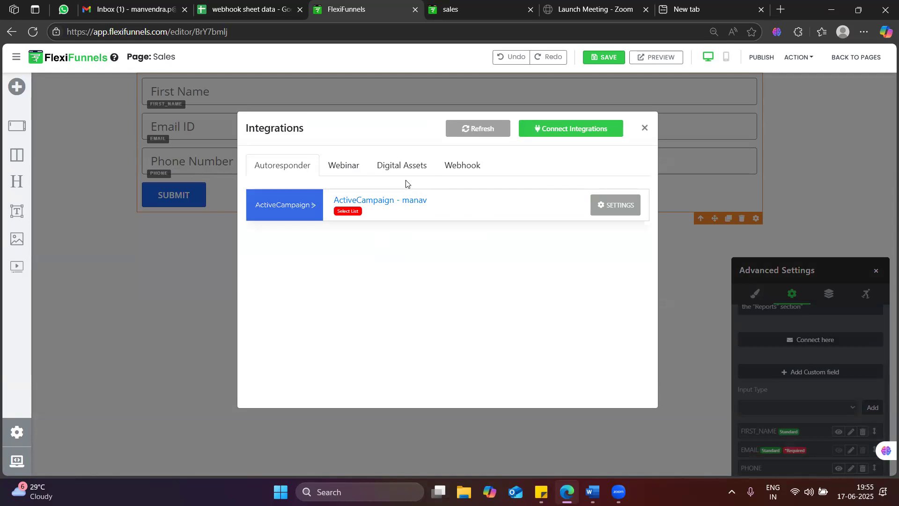
{"action": "left_click", "coordinate": [459, 172]}
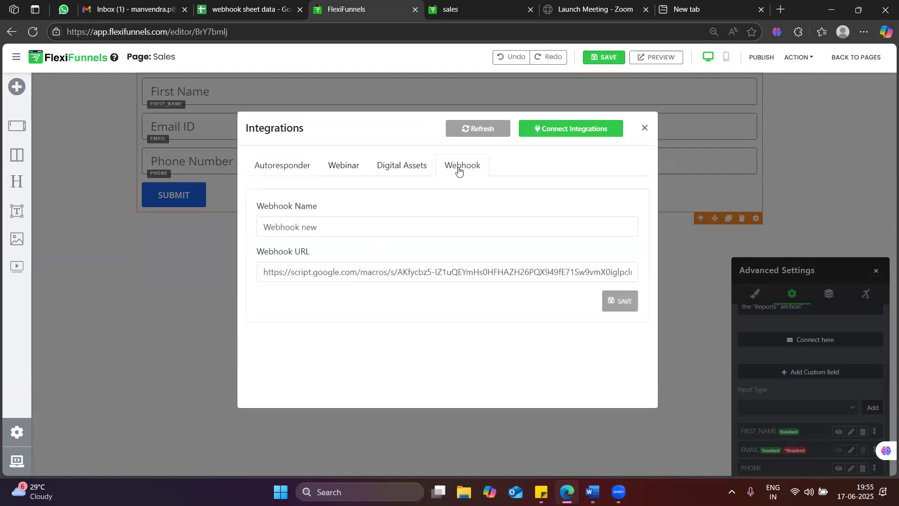
{"action": "left_click", "coordinate": [644, 128]}
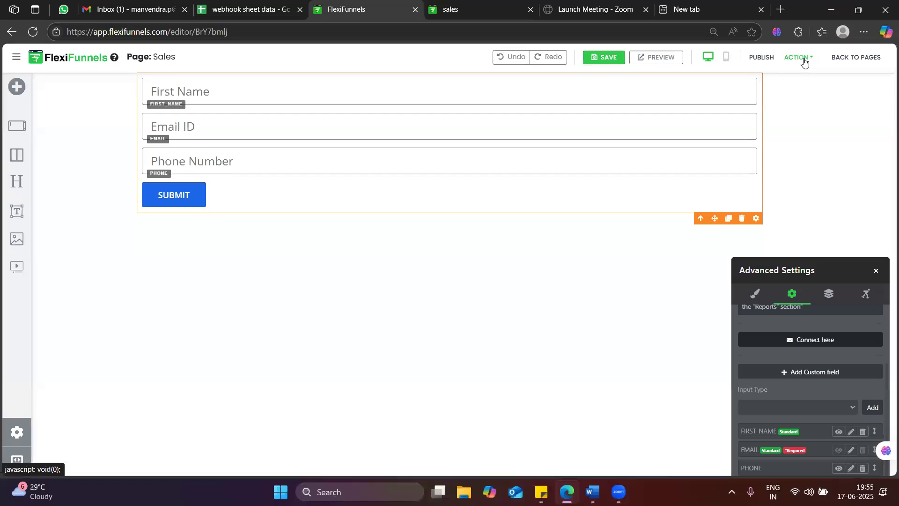
{"action": "left_click", "coordinate": [473, 9]}
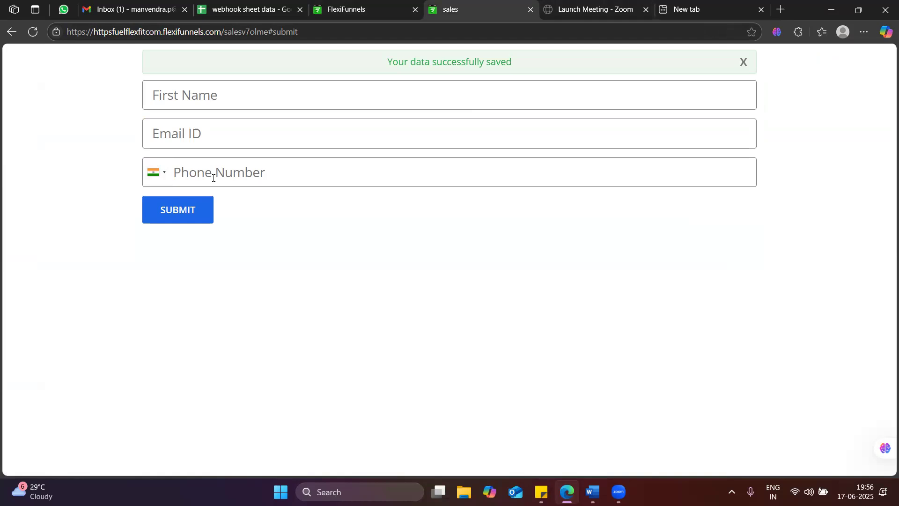
{"action": "left_click", "coordinate": [326, 4]}
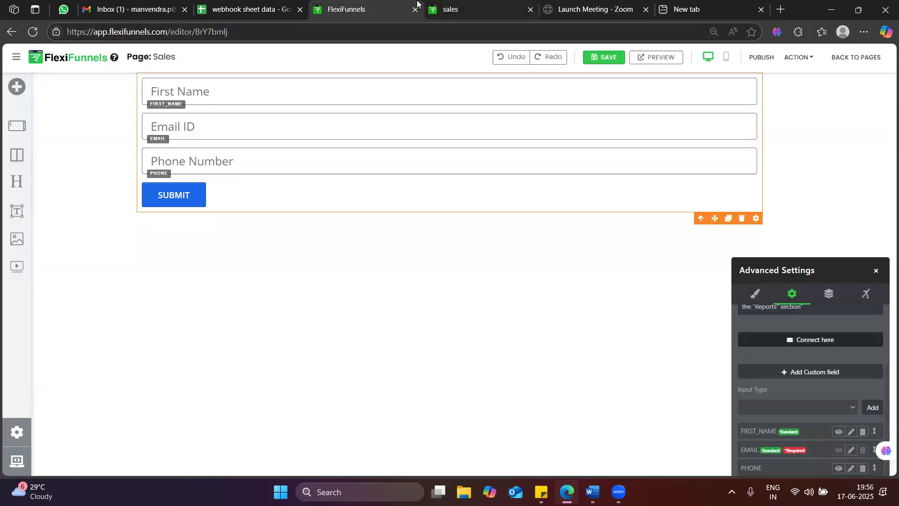
{"action": "left_click", "coordinate": [457, 4]}
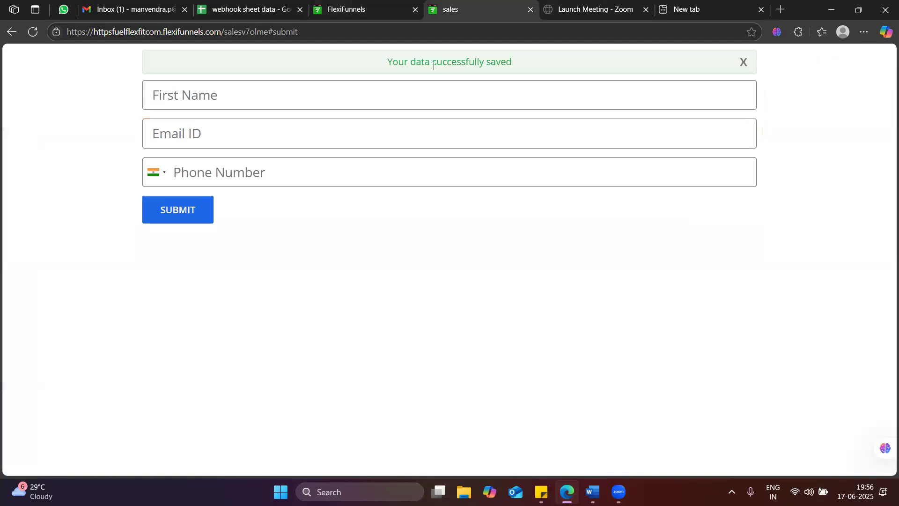
{"action": "left_click", "coordinate": [345, 6]}
{"action": "right_click", "coordinate": [345, 11]}
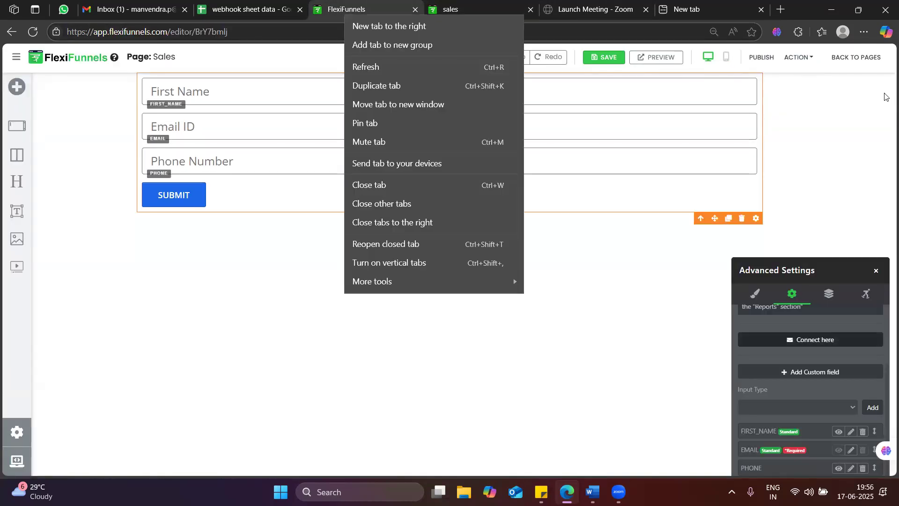
{"action": "left_click", "coordinate": [542, 121]}
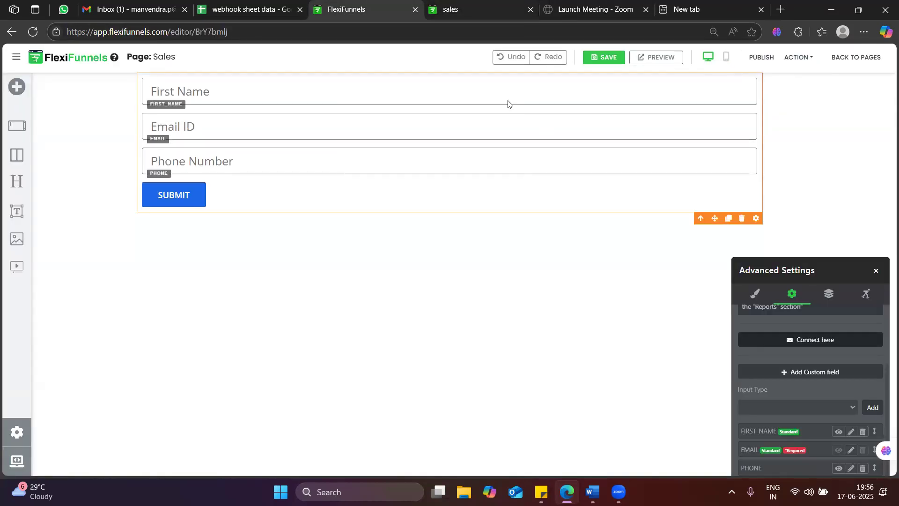
{"action": "left_click", "coordinate": [497, 4]}
{"action": "left_click", "coordinate": [388, 4]}
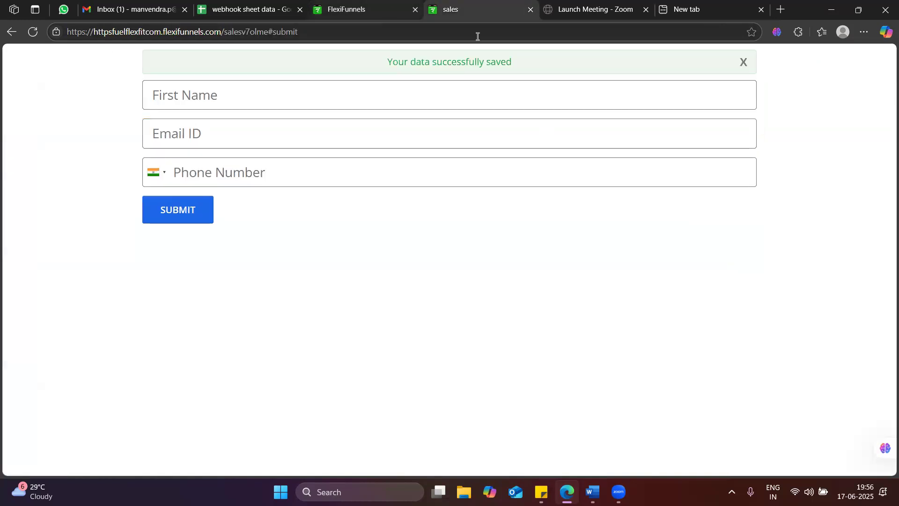
Reopen the form's advanced settings, save "Brocher of real state" as its digital asset integration, and close the Integrations dialog.
{"action": "left_click", "coordinate": [876, 271]}
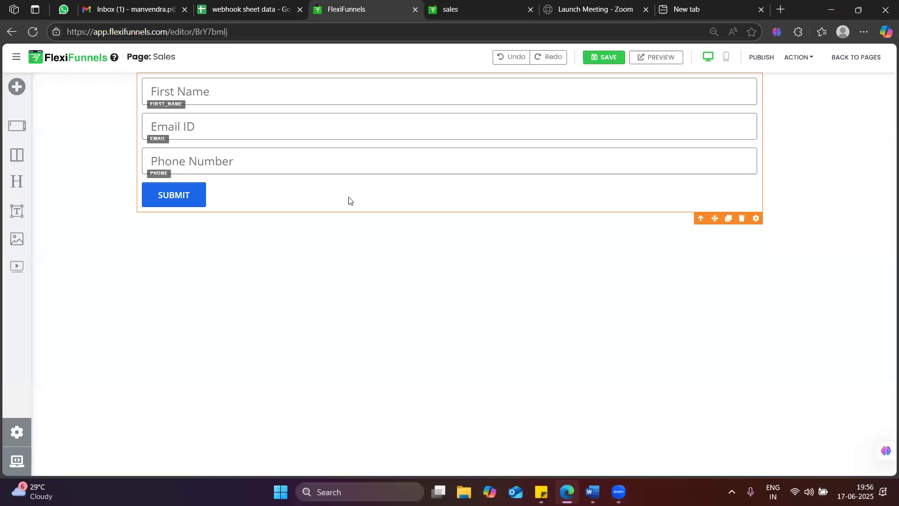
{"action": "left_click", "coordinate": [755, 218]}
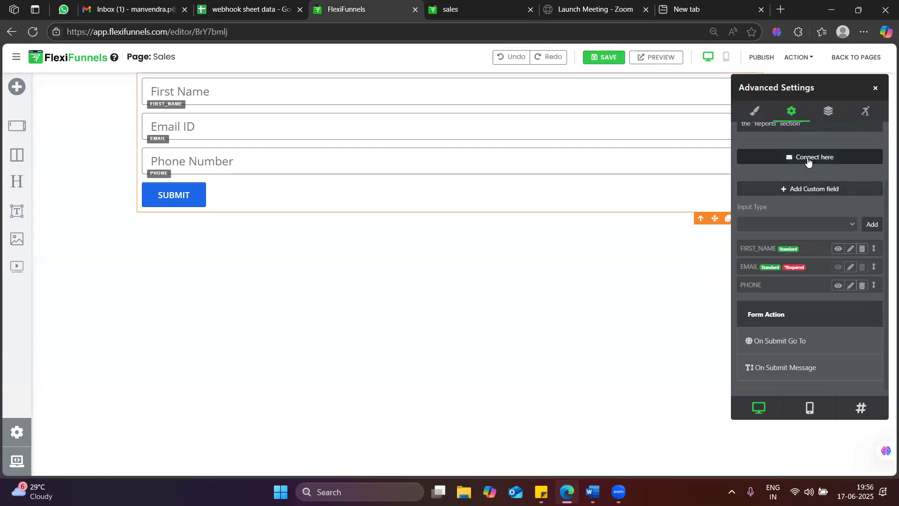
{"action": "left_click", "coordinate": [835, 157]}
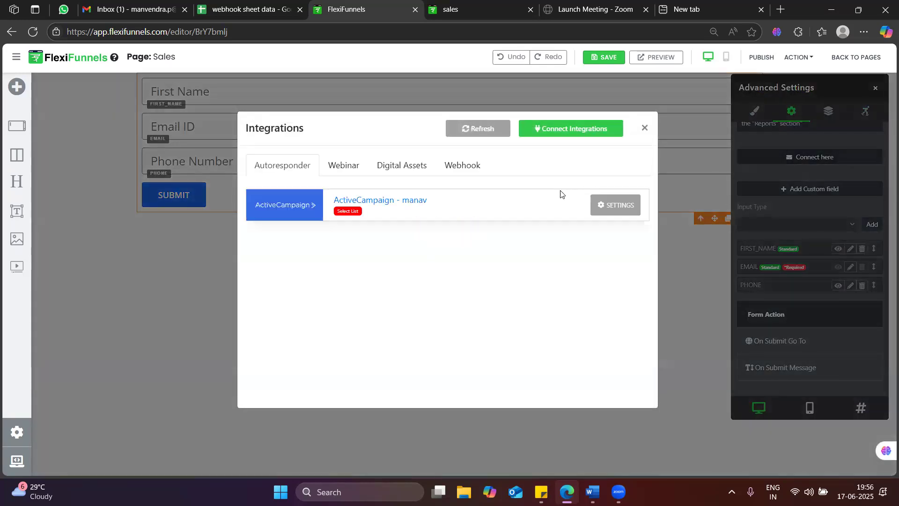
{"action": "left_click", "coordinate": [448, 170]}
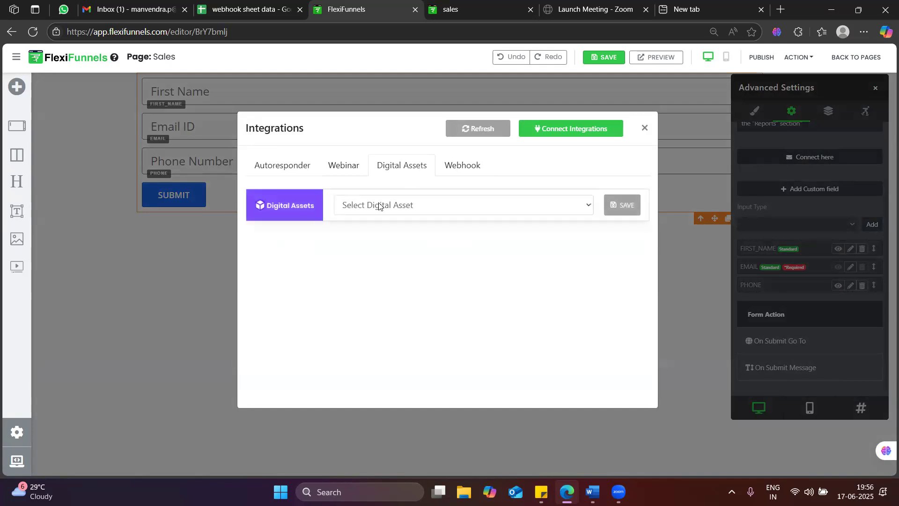
{"action": "left_click", "coordinate": [401, 205]}
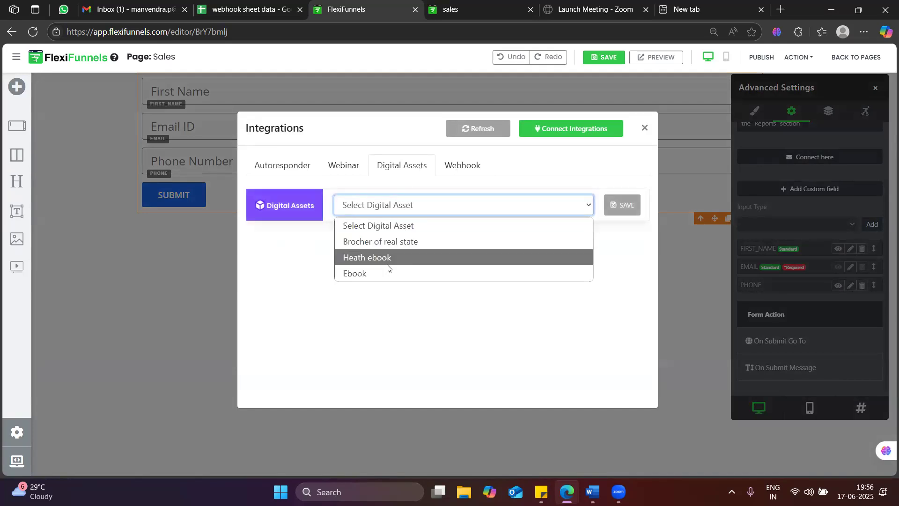
{"action": "left_click", "coordinate": [378, 240]}
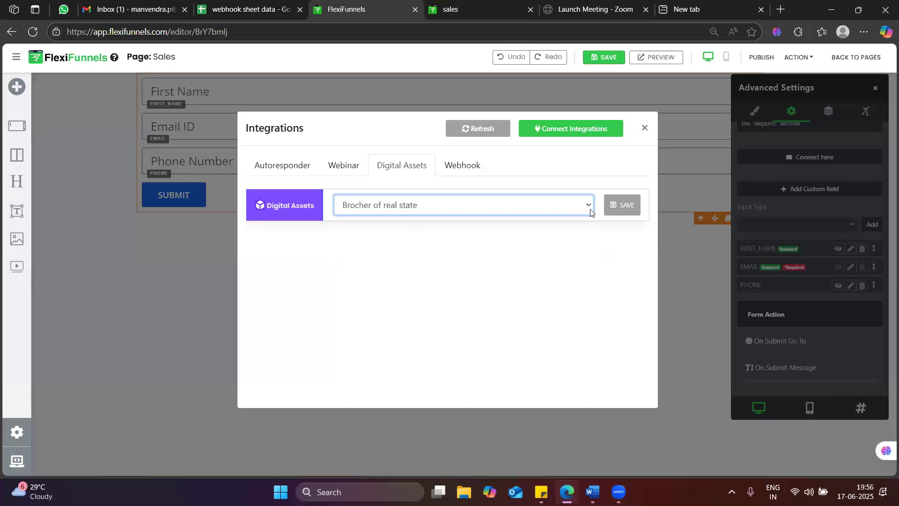
{"action": "left_click", "coordinate": [622, 206]}
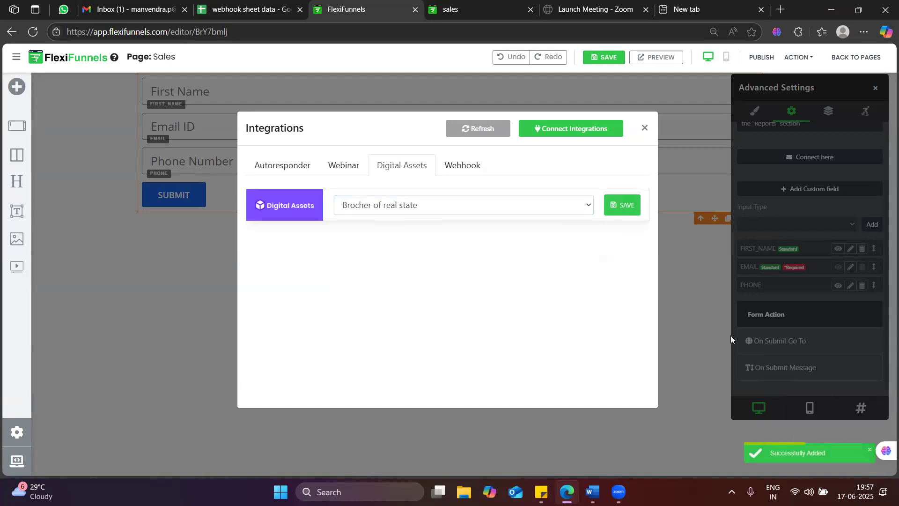
{"action": "left_click", "coordinate": [646, 129]}
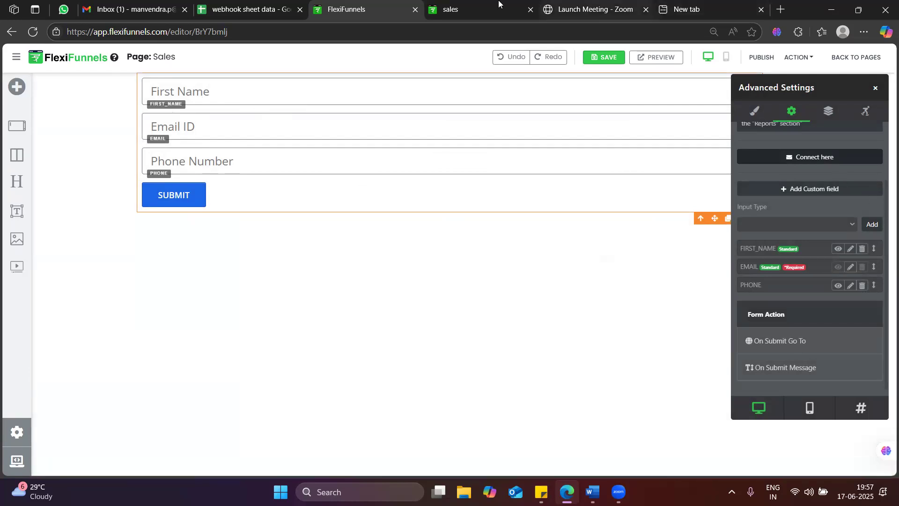
Switch to the live Sales page, submit the form again with saved contact details, and open the Gmail inbox.
{"action": "key", "text": "ctrl+Tab"}
{"action": "left_click", "coordinate": [209, 95]}
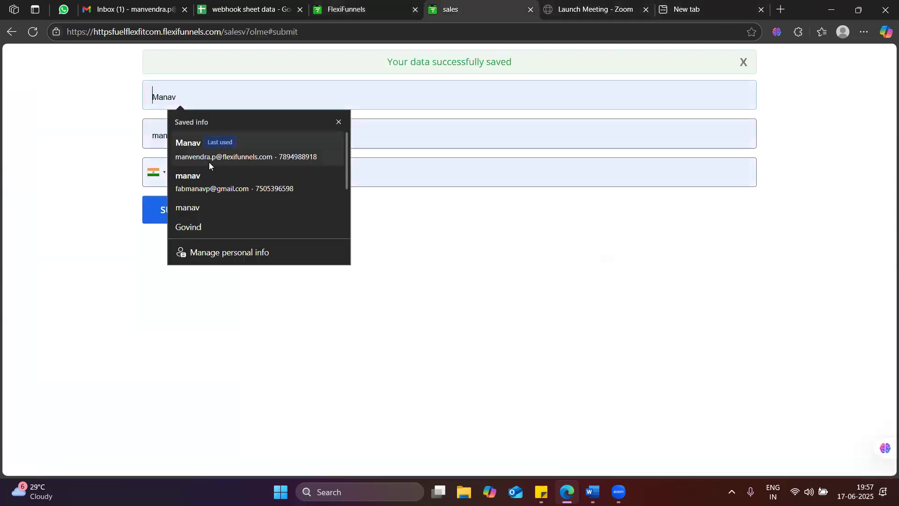
{"action": "left_click", "coordinate": [201, 186]}
{"action": "left_click", "coordinate": [190, 209]}
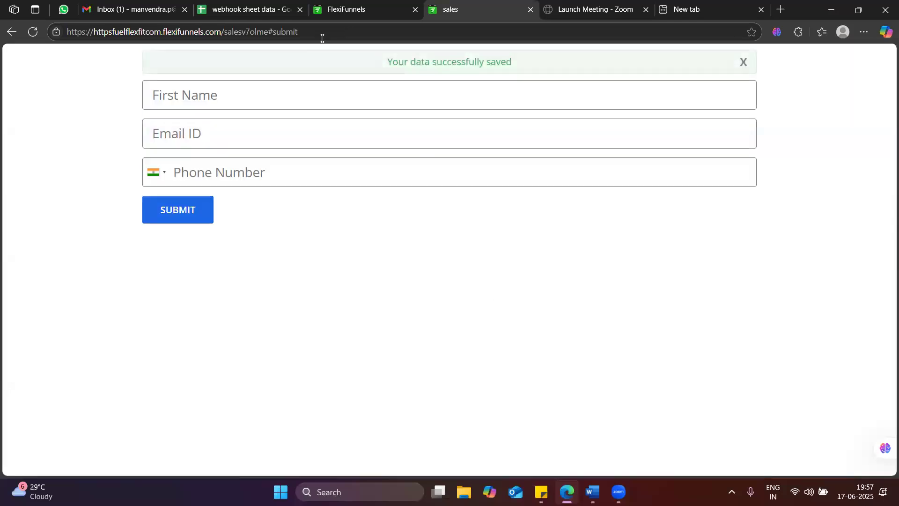
{"action": "left_click", "coordinate": [109, 4]}
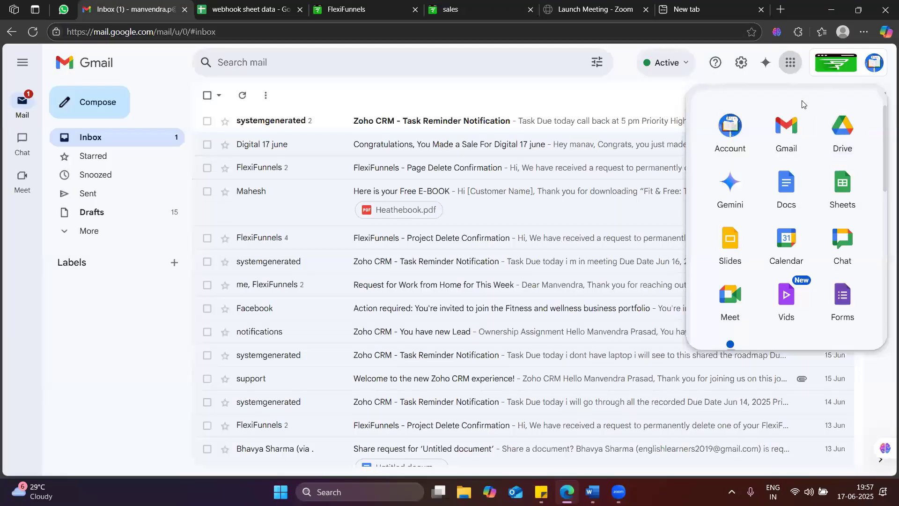
Open Gmail and switch to the other signed-in personal account to check the inbox that receives the form's email.
{"action": "left_click", "coordinate": [787, 136]}
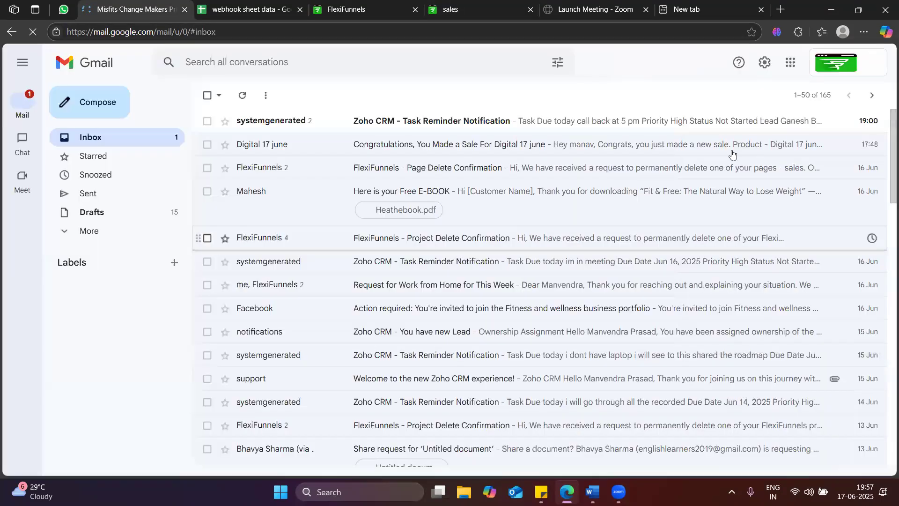
{"action": "left_click", "coordinate": [874, 63]}
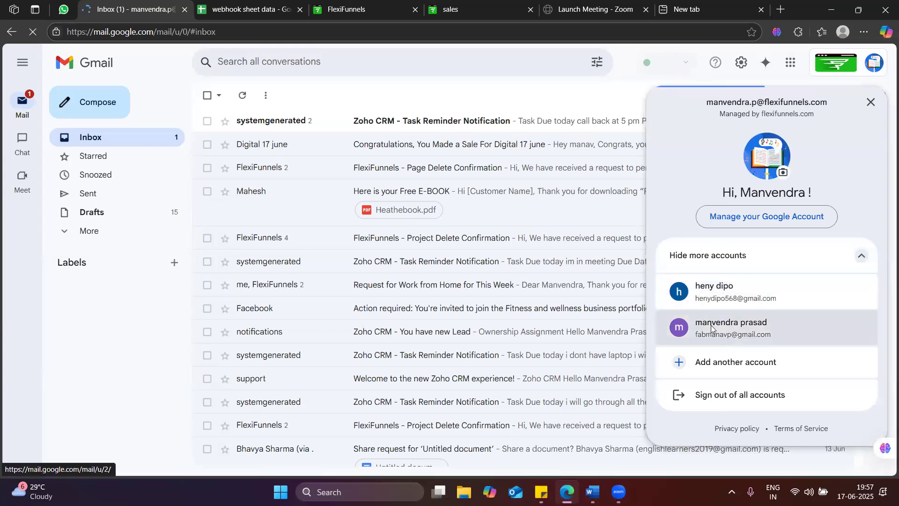
{"action": "left_click", "coordinate": [730, 327]}
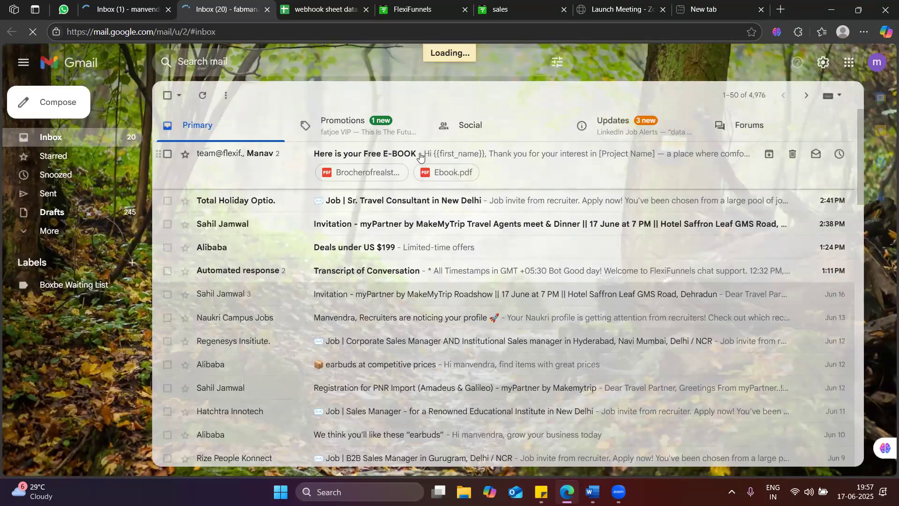
Open the "Here is your Free E-BOOK" email, read it down to its attachment, and return to the inbox.
{"action": "left_click", "coordinate": [455, 158]}
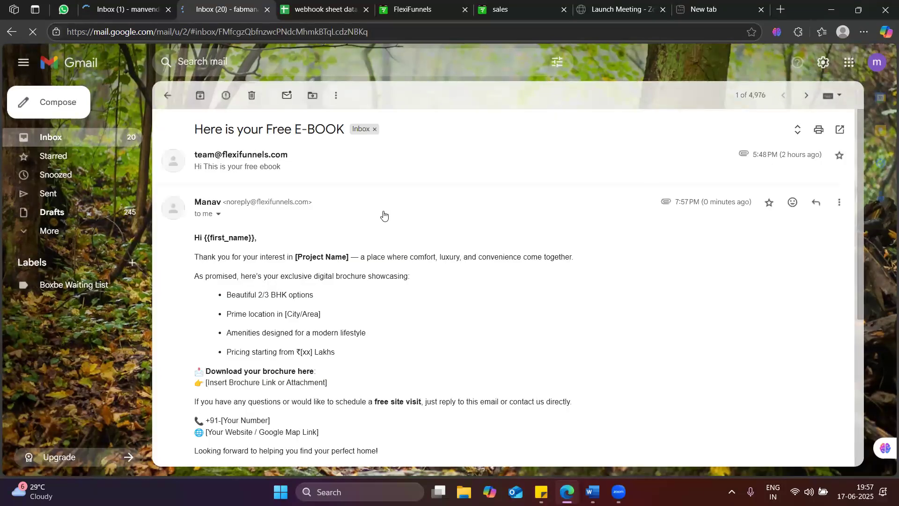
{"action": "scroll", "coordinate": [328, 309], "scroll_direction": "down", "scroll_amount": 5}
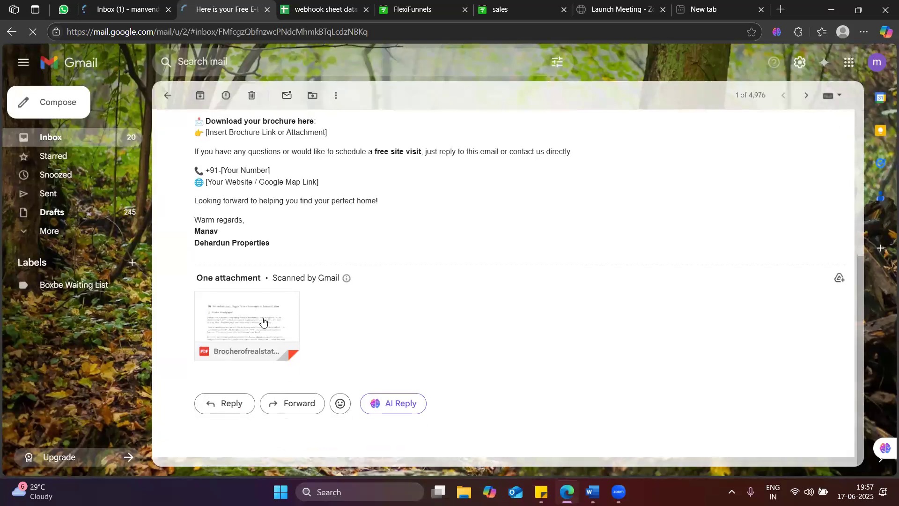
{"action": "left_click", "coordinate": [172, 95]}
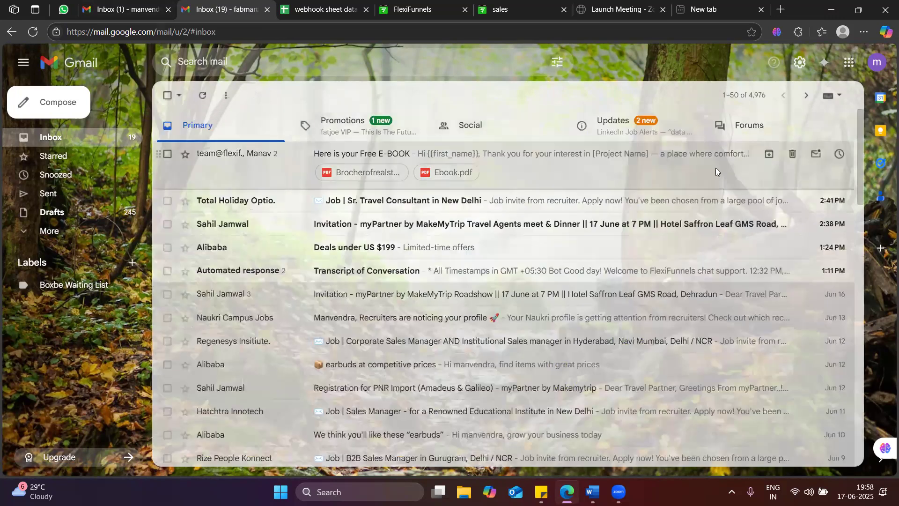
Reopen the "Here is your Free E-BOOK" email, preview the attached Brocherofrealstate.pdf through its pages, and close the preview.
{"action": "left_click", "coordinate": [514, 154]}
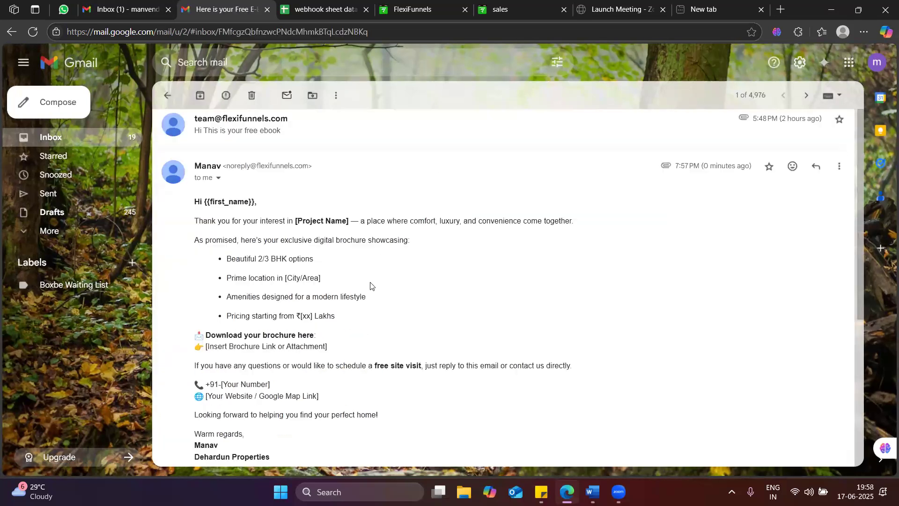
{"action": "scroll", "coordinate": [370, 285], "scroll_direction": "down", "scroll_amount": 5}
{"action": "left_click", "coordinate": [264, 311]}
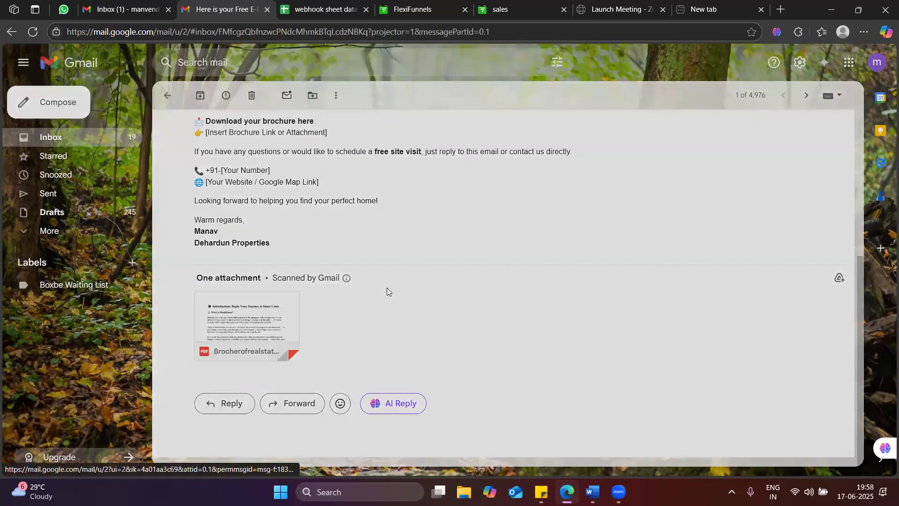
{"action": "scroll", "coordinate": [425, 283], "scroll_direction": "down", "scroll_amount": 7}
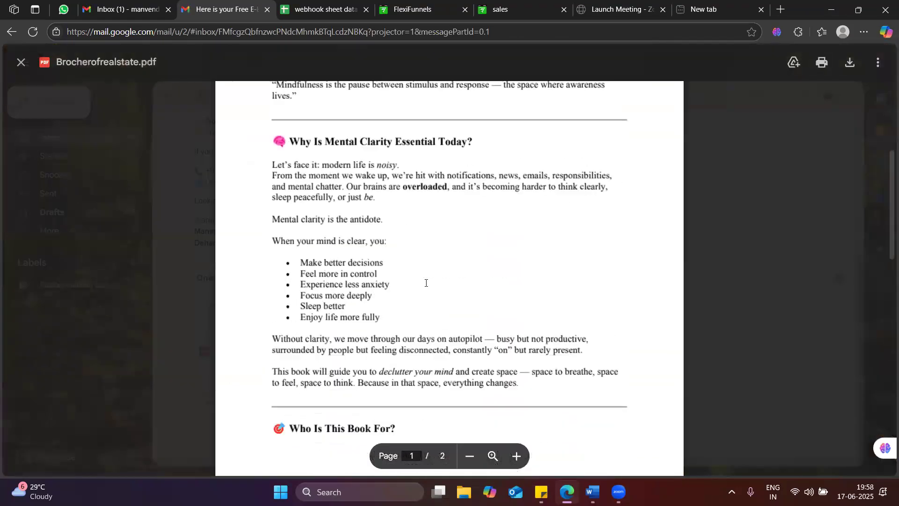
{"action": "scroll", "coordinate": [426, 282], "scroll_direction": "down", "scroll_amount": 10}
{"action": "left_click", "coordinate": [239, 262]}
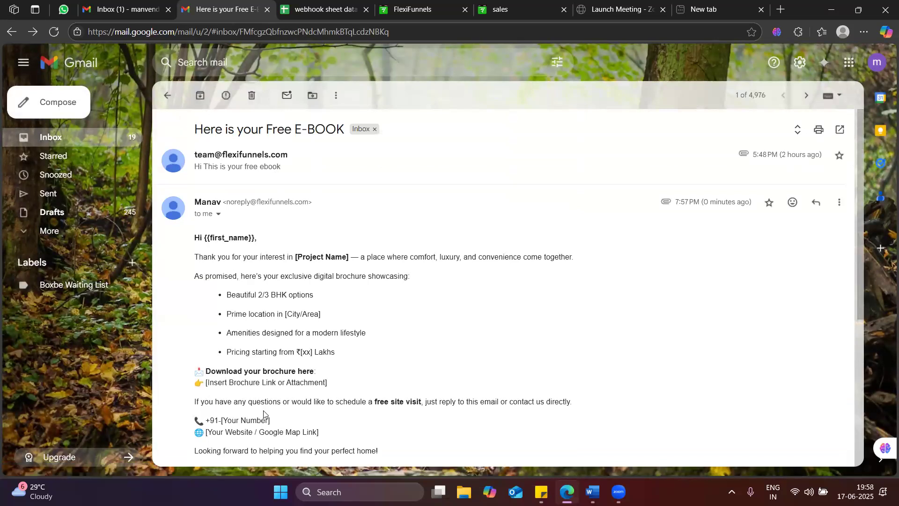
Leave the email for the inbox and switch past the FlexiFunnels editor to the live Sales page.
{"action": "left_click", "coordinate": [134, 137]}
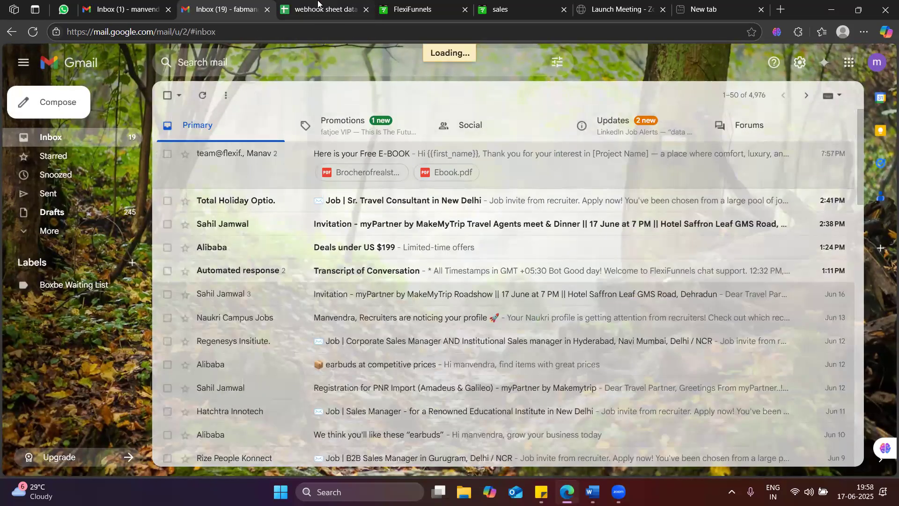
{"action": "left_click", "coordinate": [430, 6]}
{"action": "left_click", "coordinate": [500, 7]}
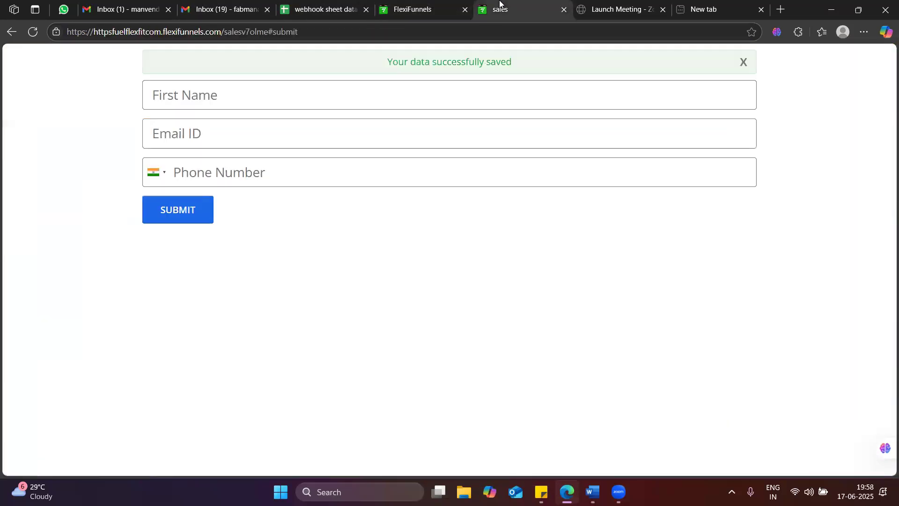